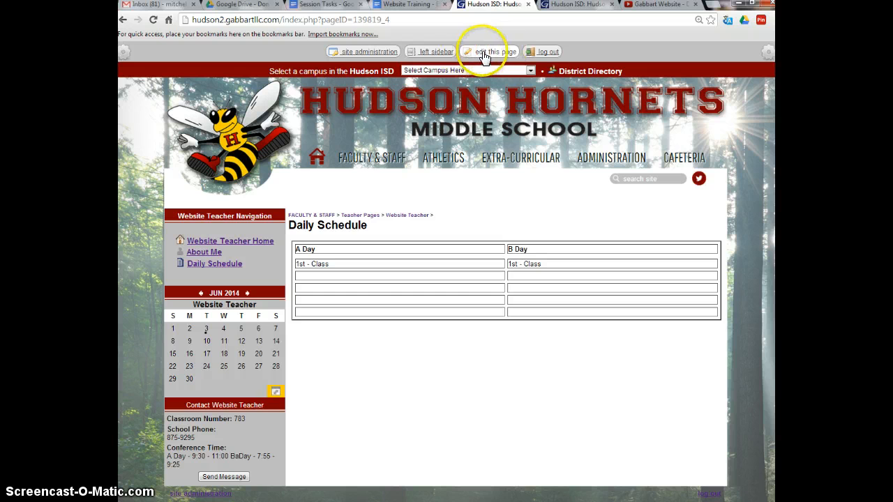
Step: Enter edit mode from the Daily Schedule page and open the Website Teacher section's home page for editing
left_click(483, 54)
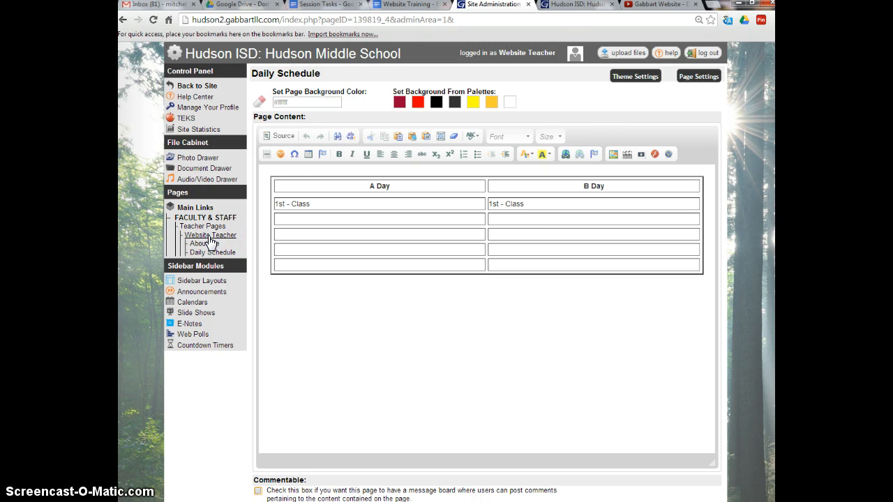
left_click(199, 236)
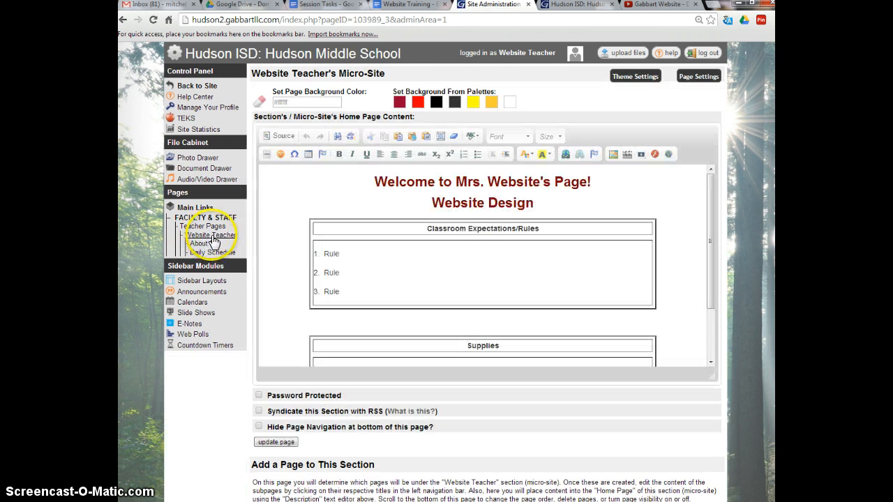
scroll(460, 244, "down", 5)
scroll(483, 272, "up", 5)
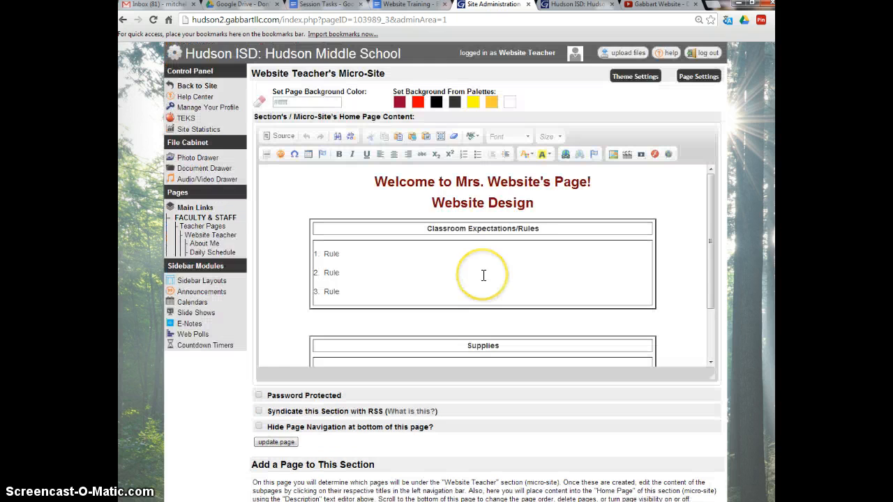
scroll(440, 422, "down", 3)
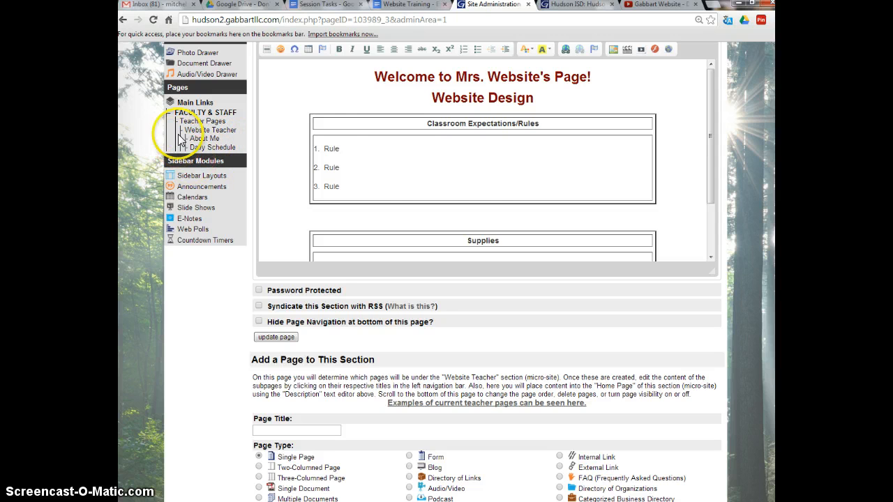
scroll(477, 220, "up", 2)
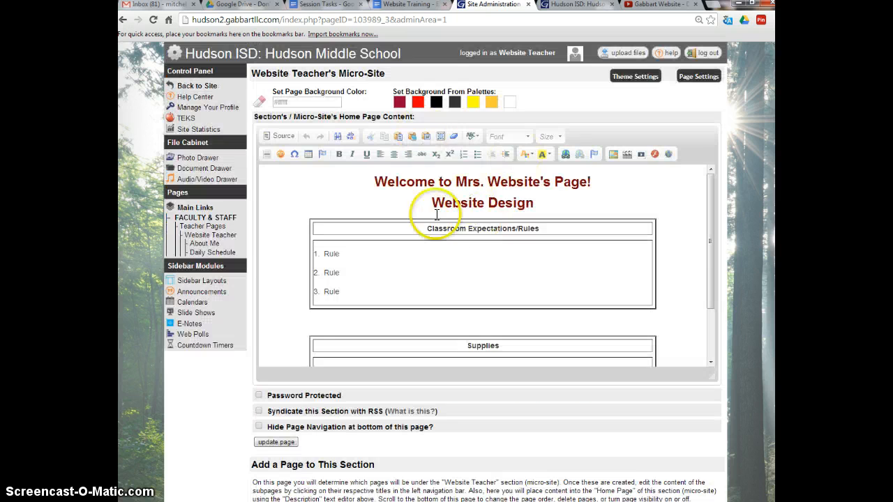
Step: Enter Syllabus as the title of a new page in the Website Teacher section
scroll(418, 293, "down", 3)
scroll(370, 426, "down", 4)
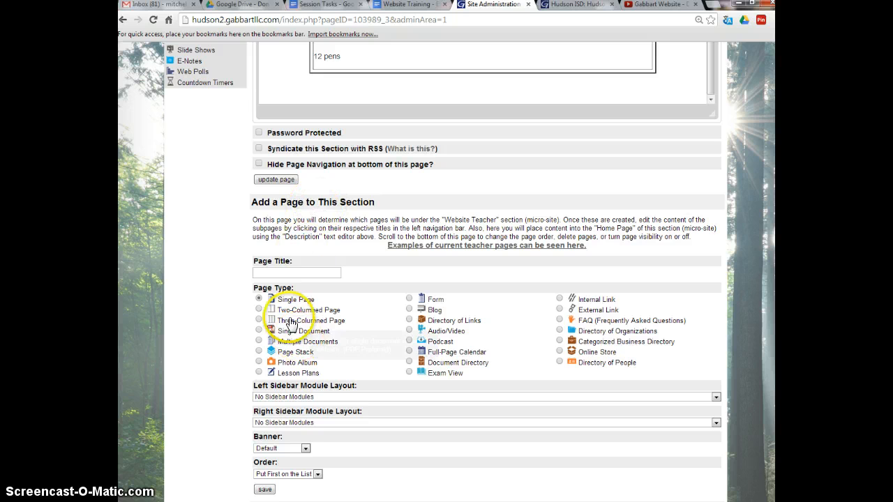
mouse_move(262, 304)
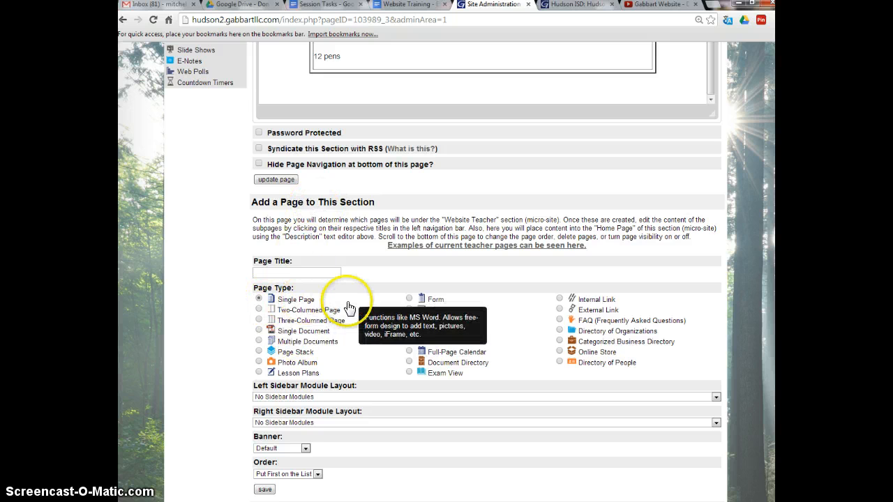
left_click(306, 272)
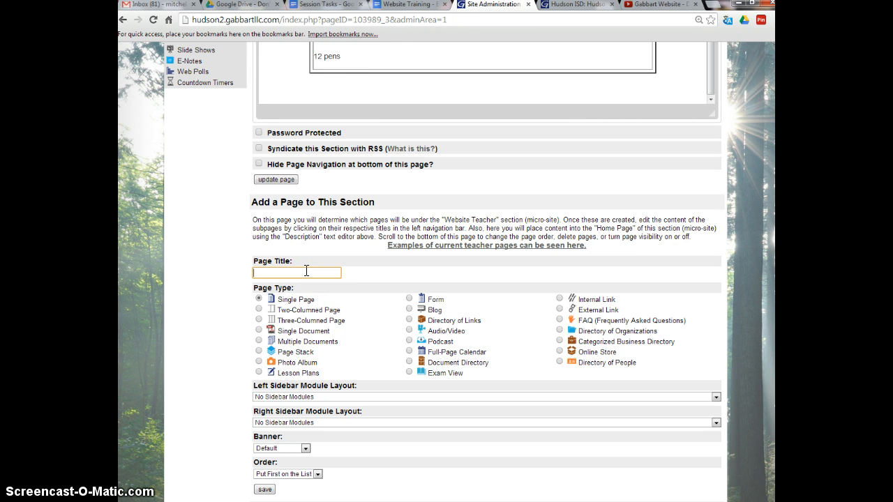
type("Syllabus")
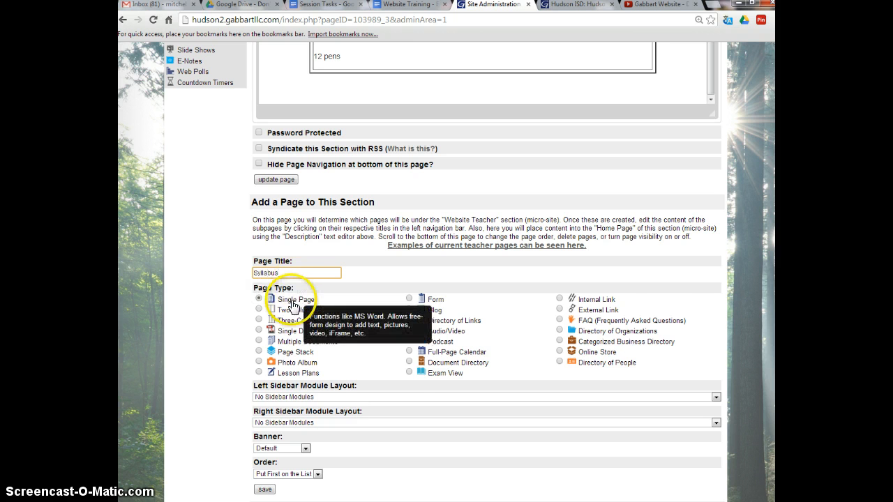
Step: Assign the new page the Left Modules: Website Teacher left sidebar layout, place it last on the list, and save it
scroll(449, 391, "down", 1)
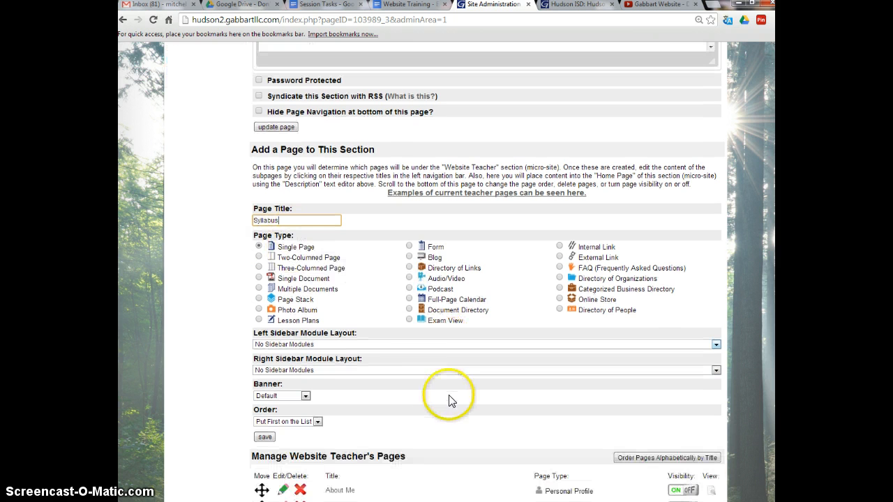
left_click(320, 344)
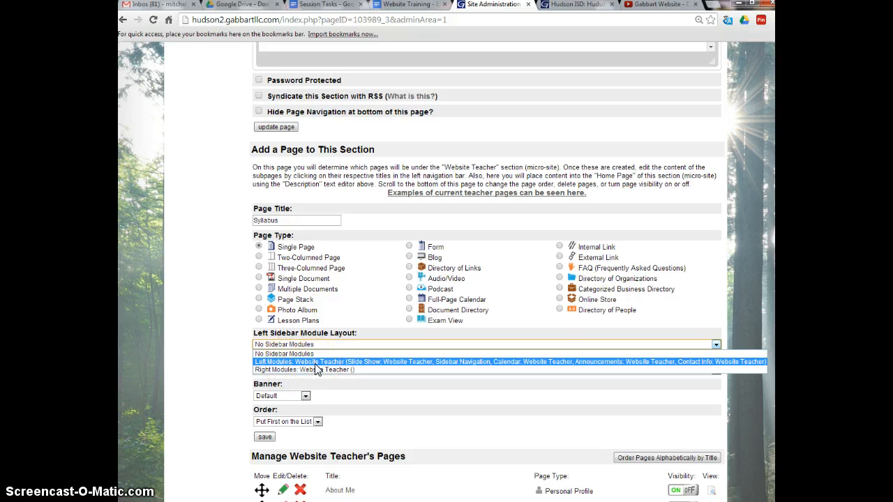
left_click(314, 362)
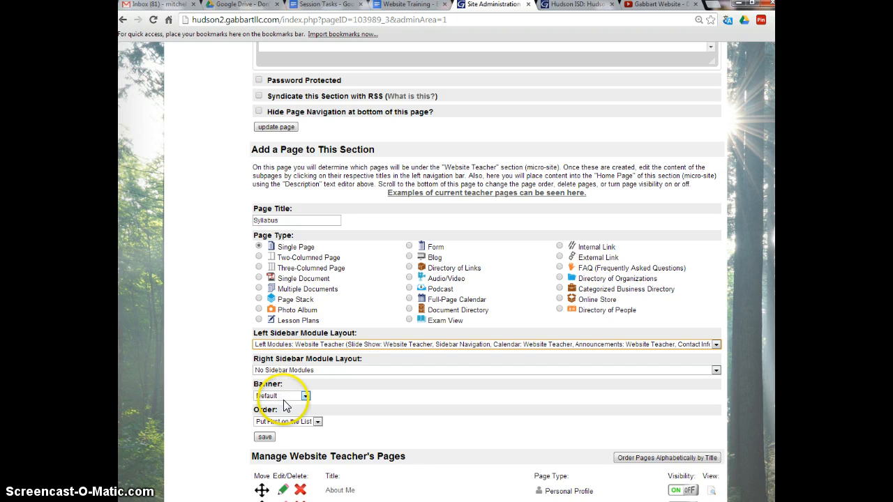
left_click(289, 426)
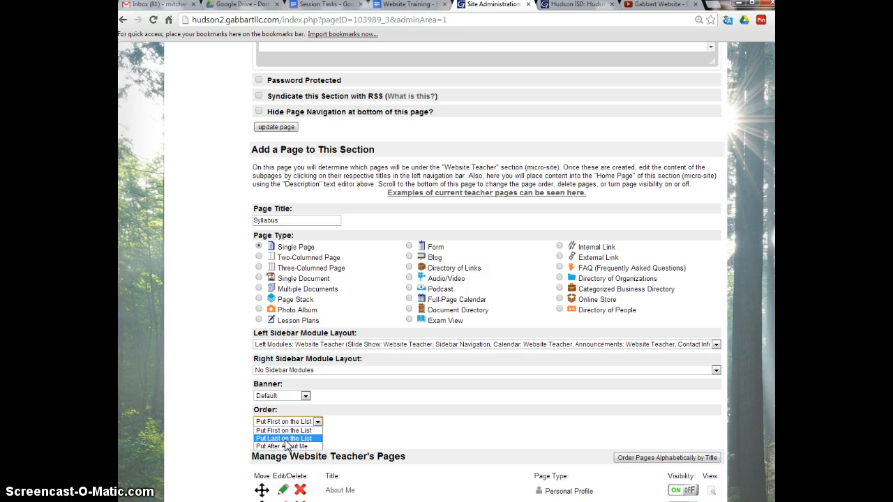
left_click(286, 438)
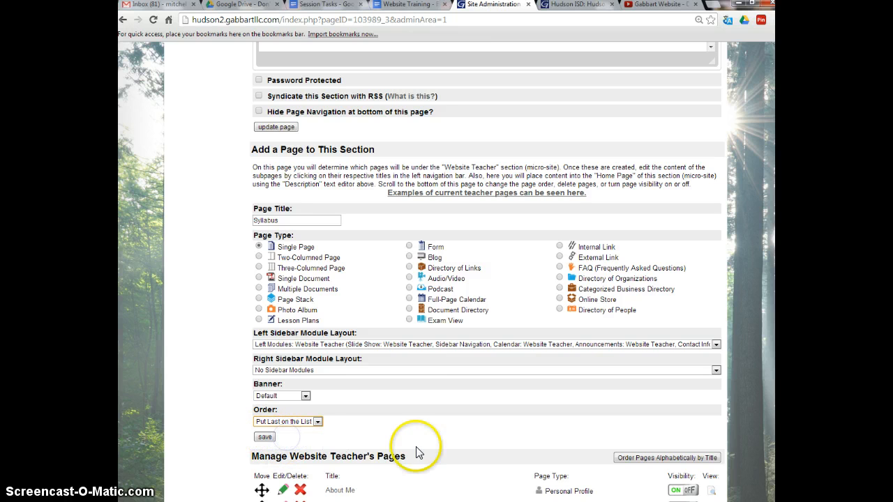
scroll(440, 347, "down", 1)
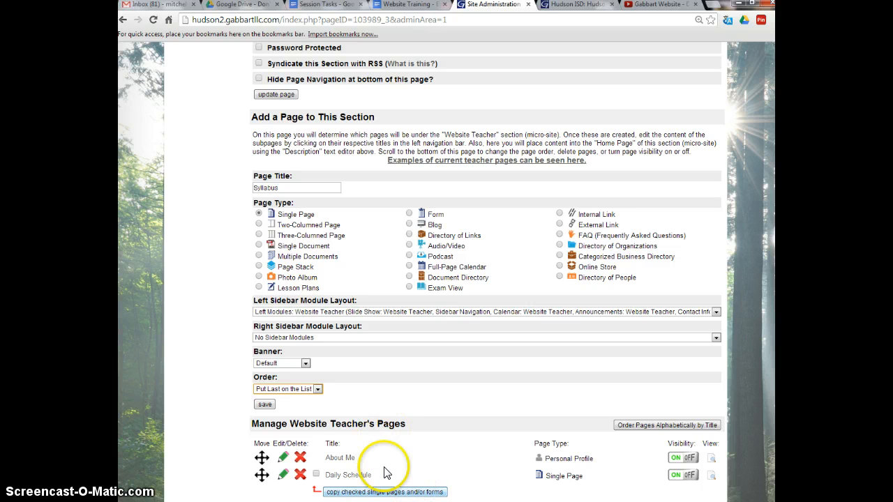
left_click(267, 405)
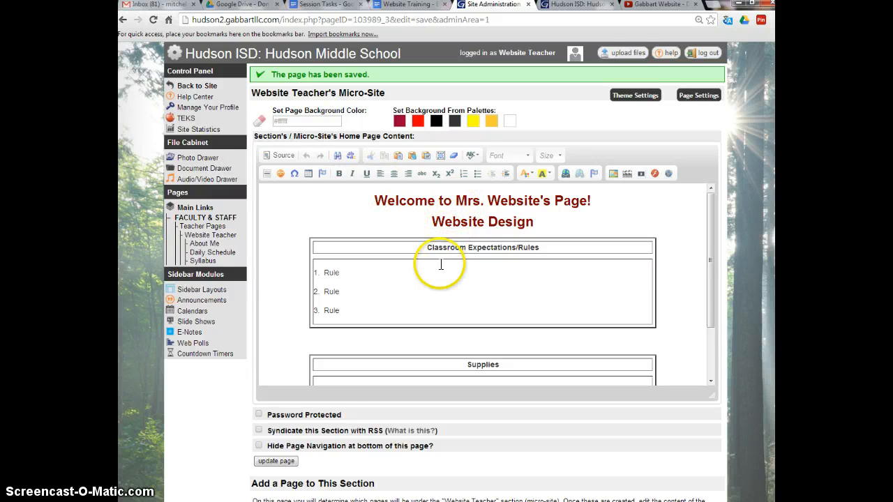
Step: Check the Website Teacher page list for the new Syllabus page and open that page for editing
scroll(436, 307, "down", 3)
scroll(415, 419, "down", 5)
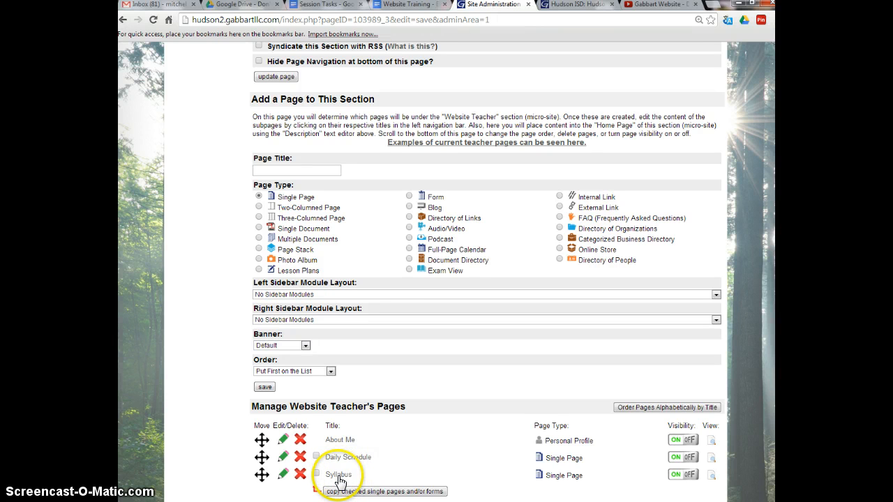
scroll(219, 358, "up", 6)
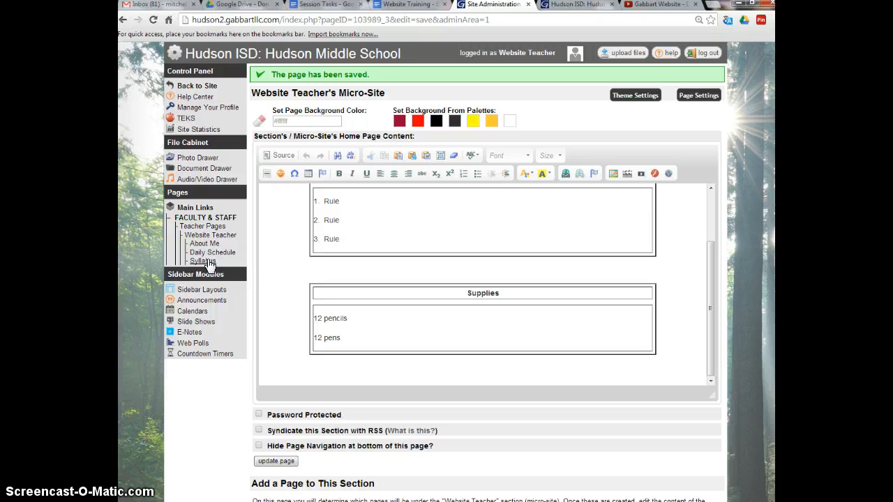
left_click(201, 264)
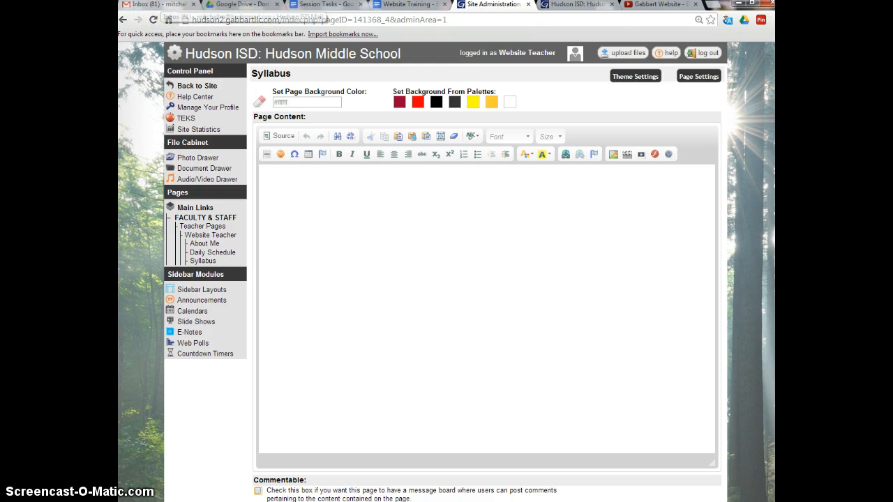
Step: Switch to Gmail, launch Google Drive from its app list, and close the older Drive tab
left_click(148, 6)
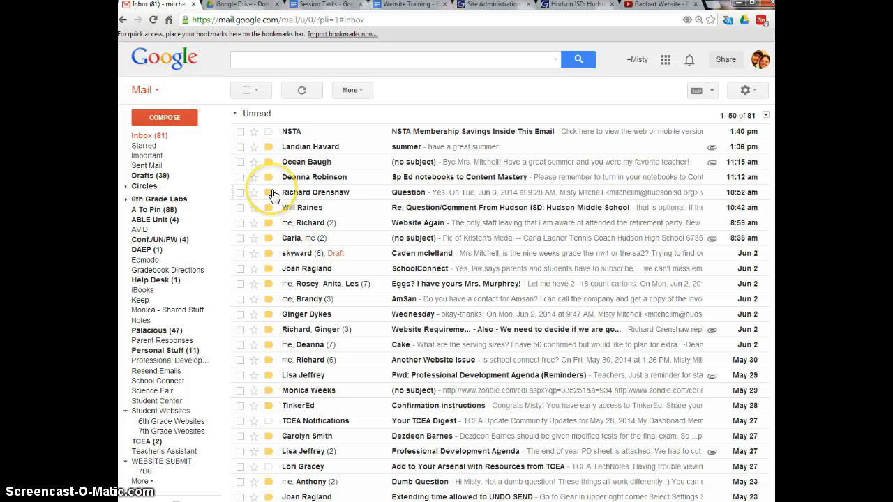
mouse_move(274, 197)
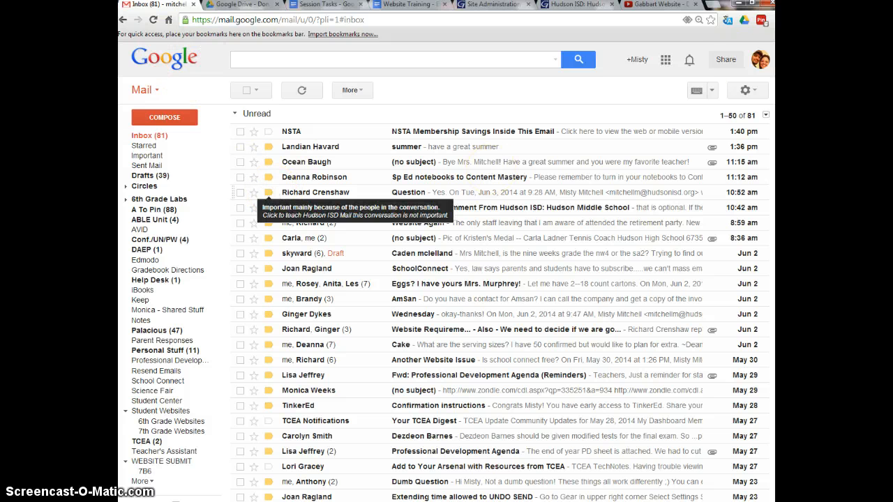
left_click(667, 62)
left_click(631, 183)
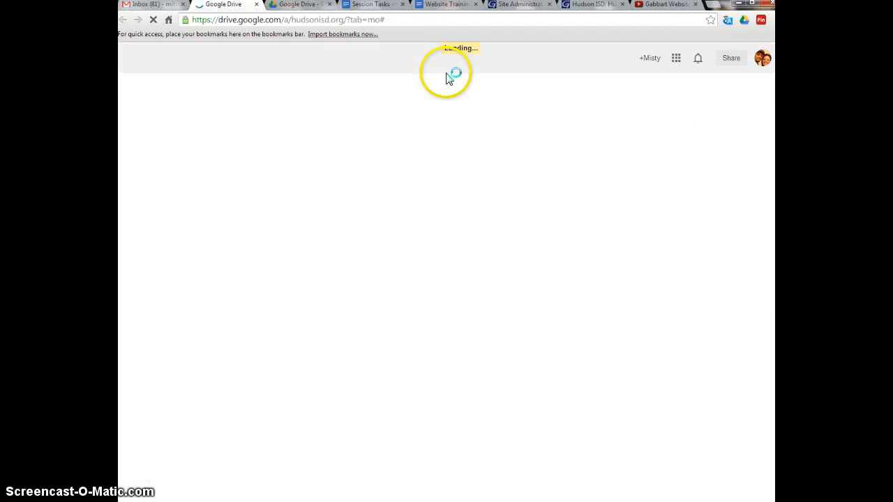
left_click(329, 6)
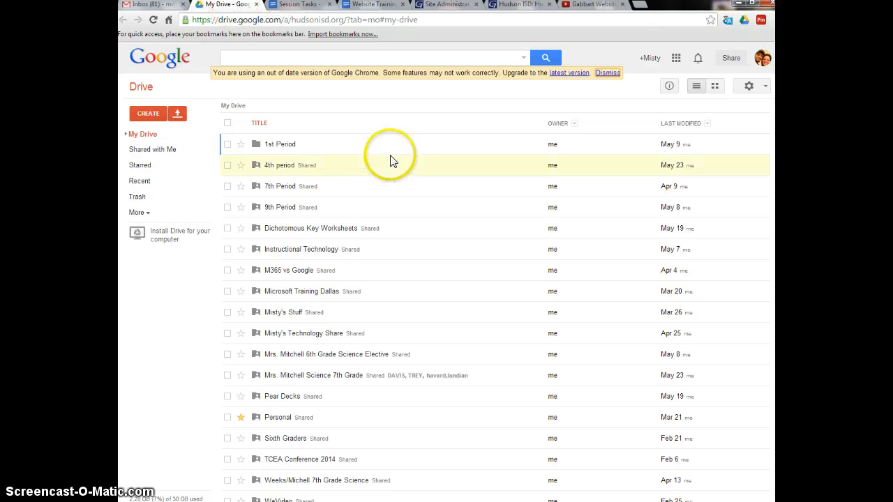
Step: Create a new blank Google document in My Drive
scroll(335, 153, "down", 2)
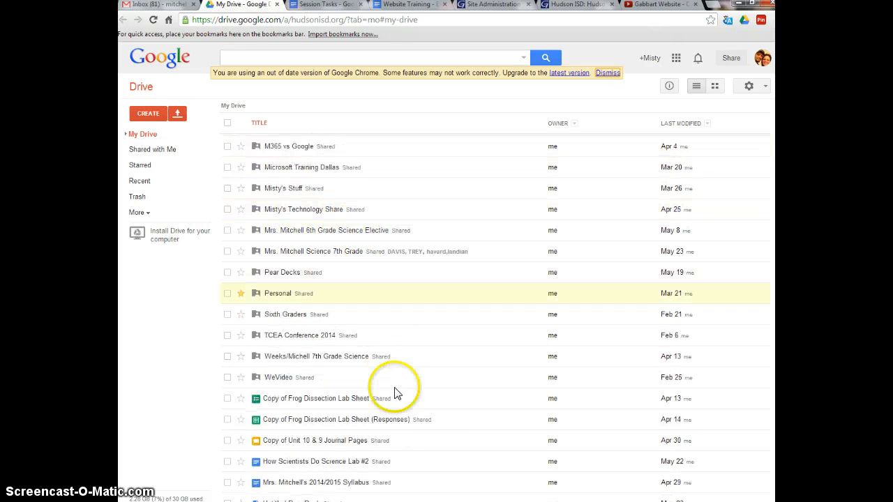
scroll(412, 241, "up", 2)
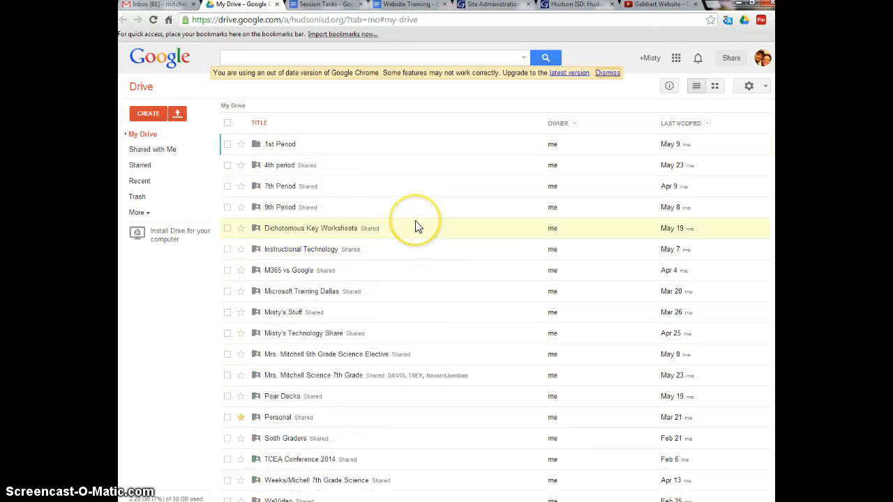
left_click(458, 357)
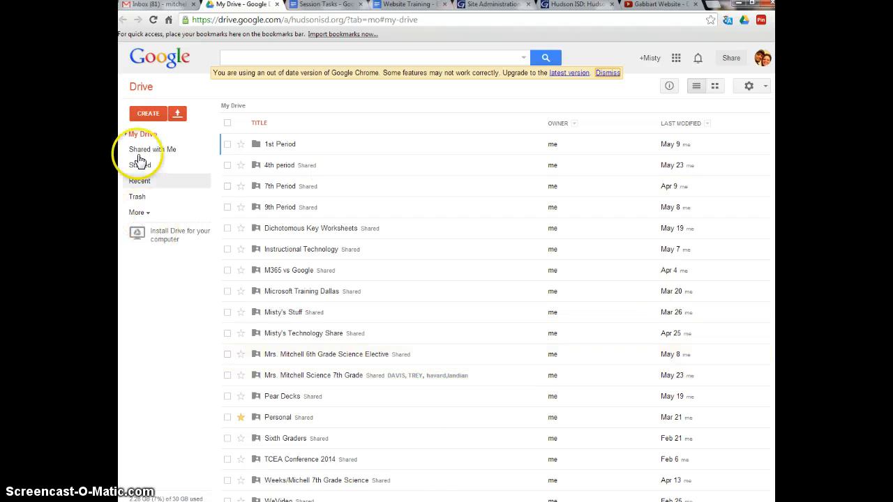
left_click(143, 114)
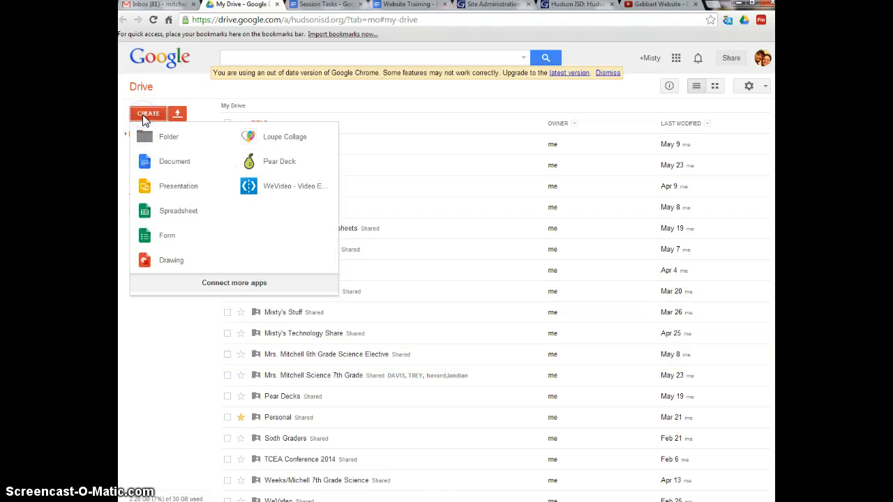
left_click(162, 166)
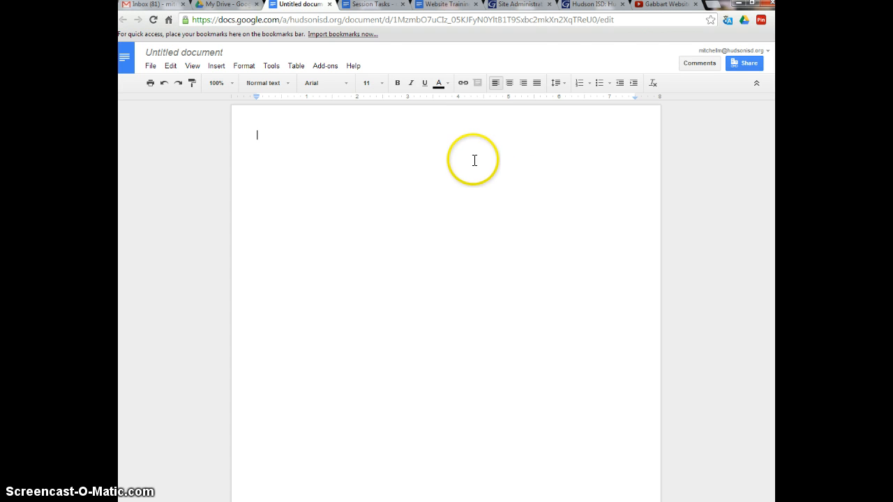
Step: Rename the untitled document as Mrs. Website's Syllabus and place the cursor in its empty body
left_click(180, 53)
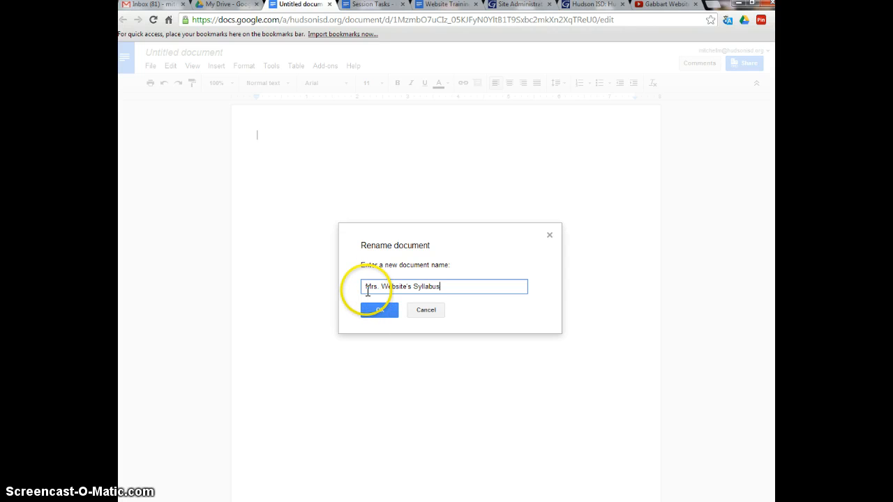
left_click(377, 286)
type(".")
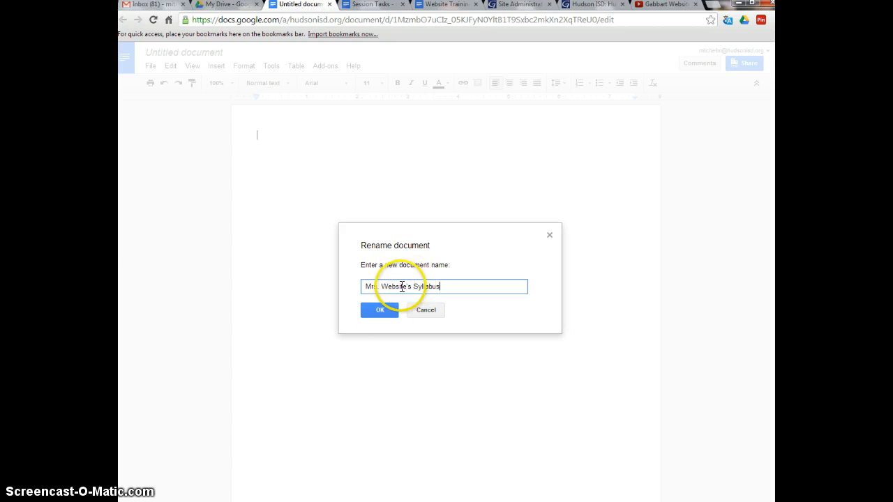
left_click(382, 312)
left_click(287, 128)
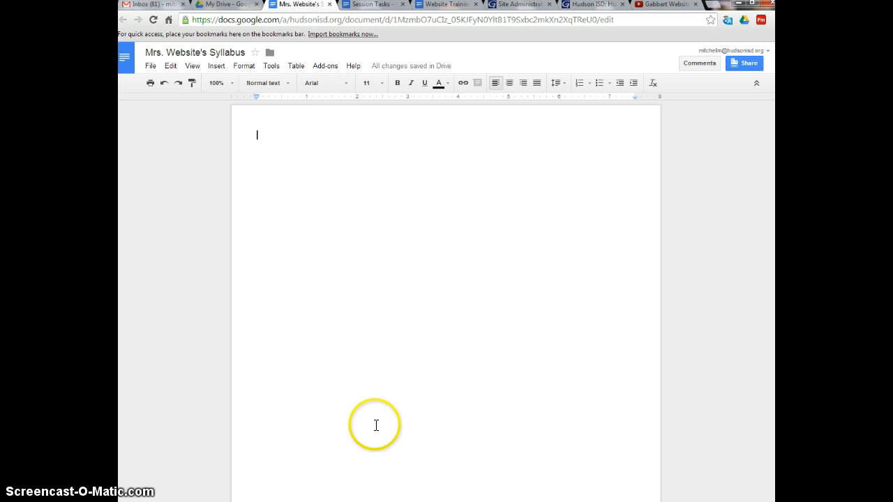
Step: Search the computer for "sylla", open the file named syllabus in Microsoft Word, and maximize its window
key("super")
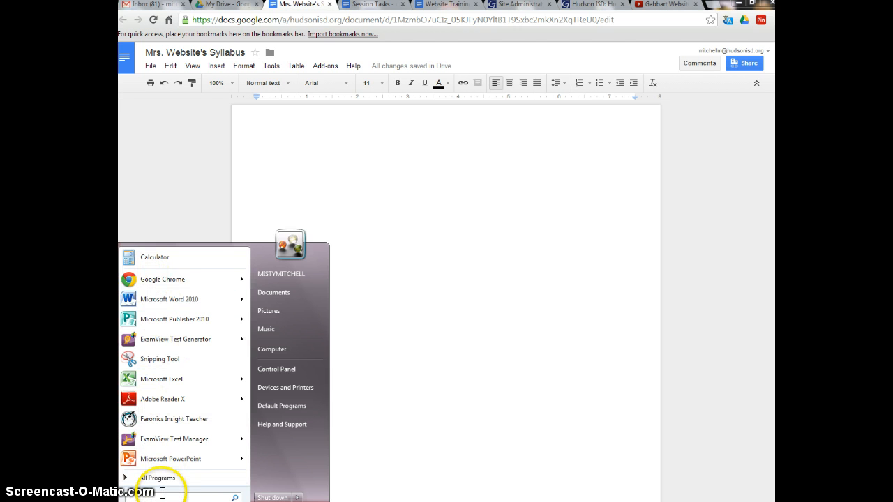
type("sylla")
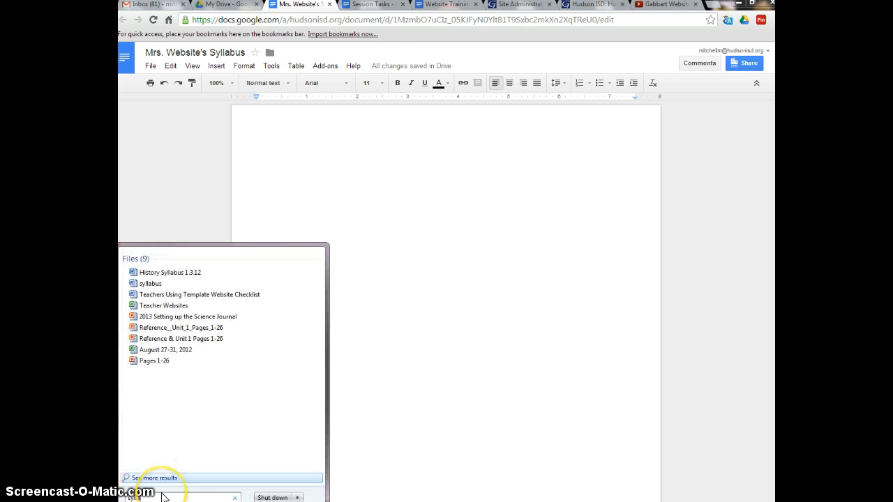
left_click(149, 284)
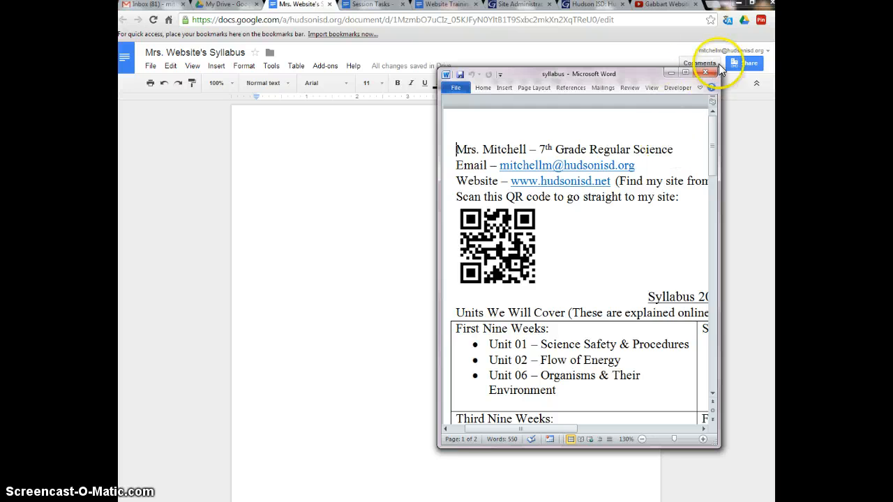
left_click(686, 72)
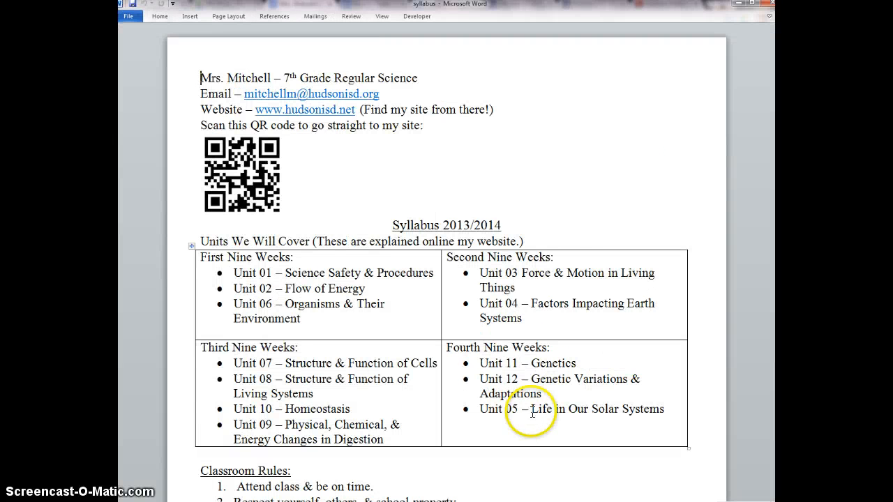
Step: Select the entire contents of the Word syllabus, from the heading to the last ZAP bullet, and copy them
scroll(490, 321, "down", 5)
scroll(493, 352, "up", 5)
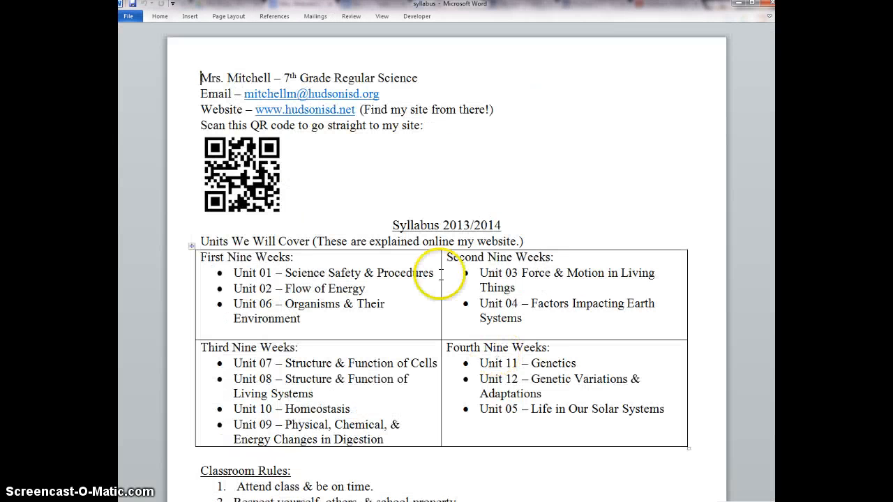
left_click_drag(199, 78, 418, 501)
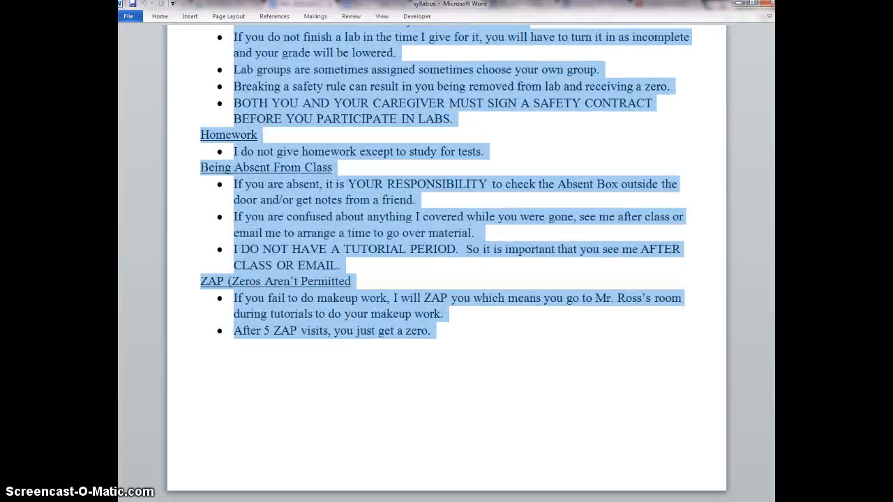
right_click(369, 184)
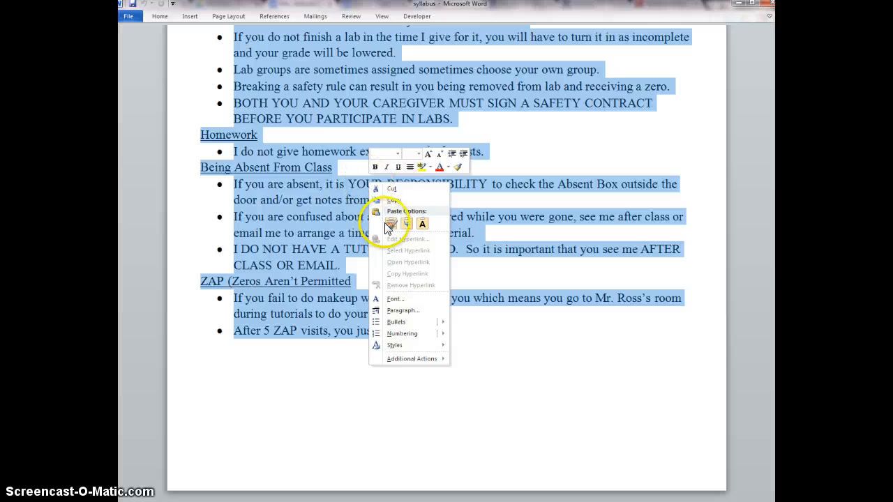
left_click(395, 201)
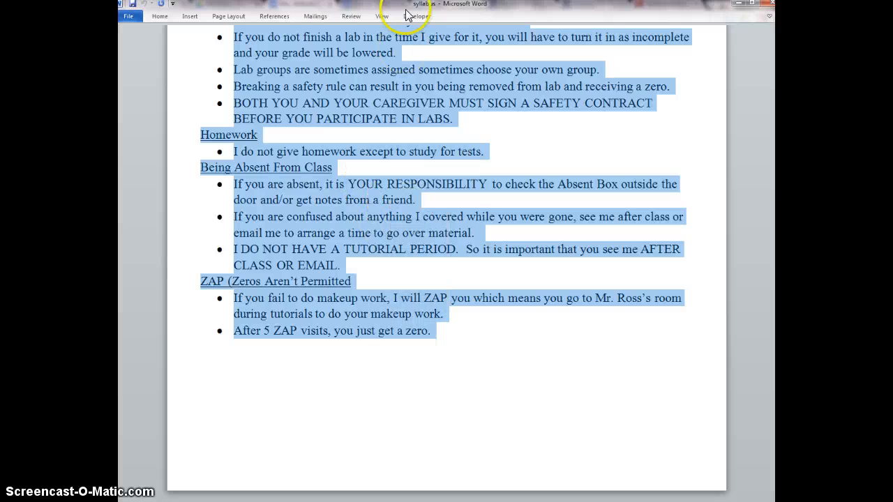
Step: Minimize Word and paste the copied syllabus into the body of the Google document Mrs. Website's Syllabus
left_click(739, 4)
left_click(291, 182)
right_click(292, 180)
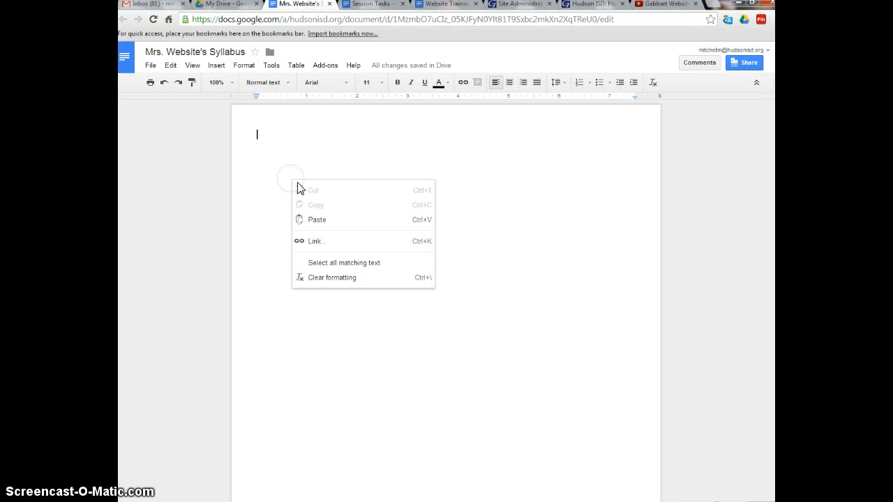
left_click(315, 221)
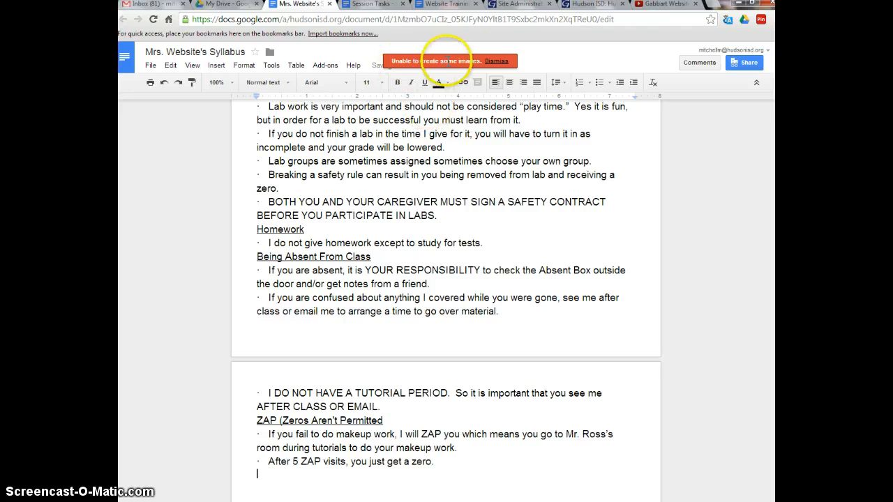
scroll(427, 227, "up", 3)
scroll(427, 227, "up", 12)
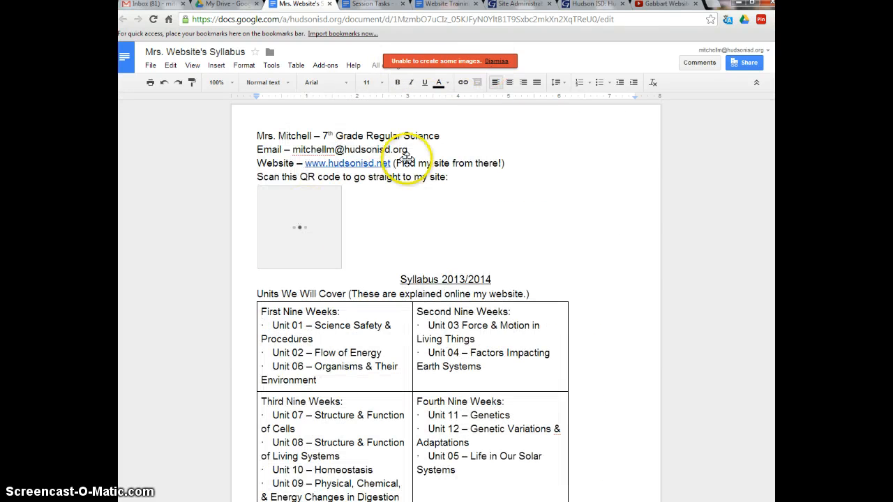
Step: Dismiss the image error notice and delete the QR code image placeholder below the website line
left_click(497, 61)
left_click(308, 235)
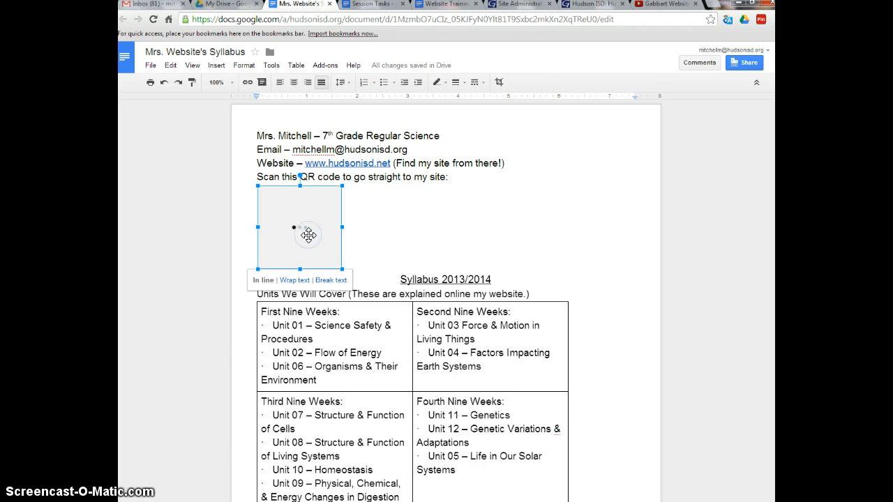
key("Delete")
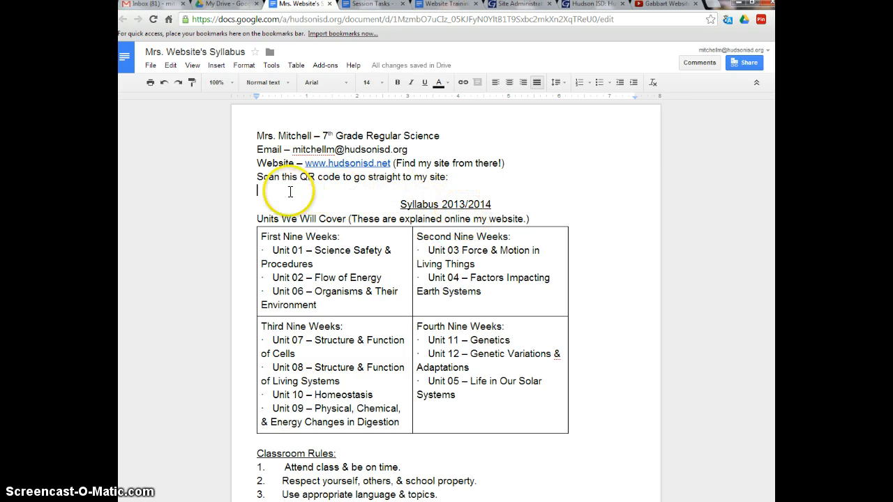
Step: Delete the line "Scan this QR code to go straight to my site:" and the blank line it leaves
left_click_drag(456, 179, 363, 184)
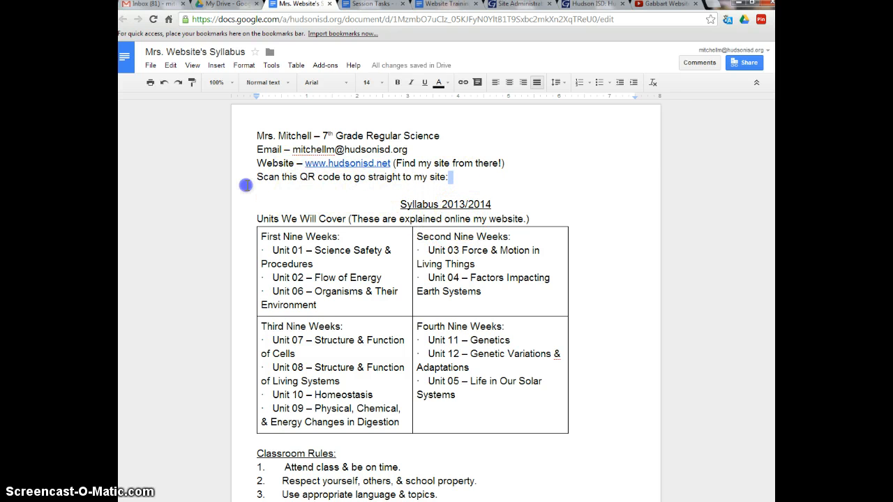
left_click_drag(246, 185, 249, 176)
key("BackSpace")
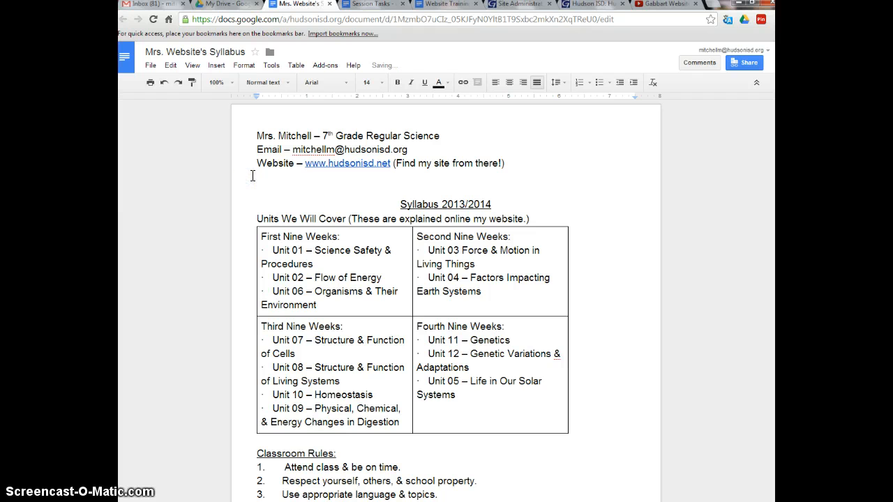
scroll(412, 232, "down", 4)
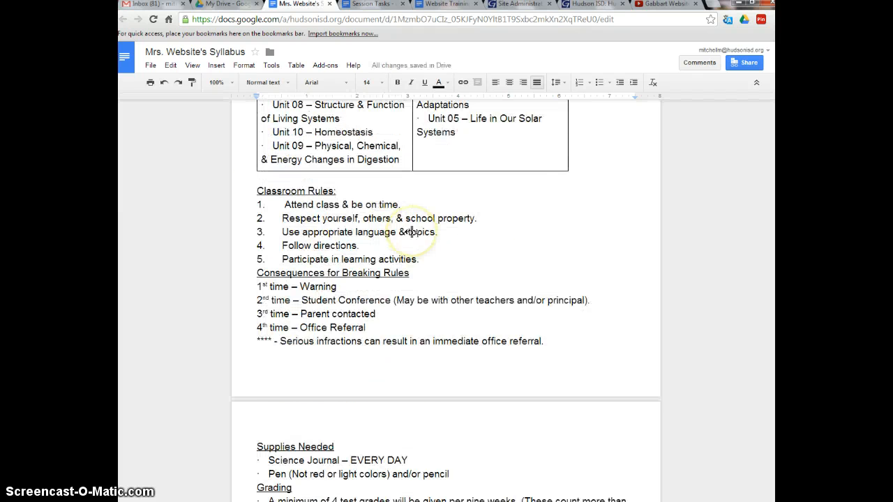
scroll(419, 230, "up", 4)
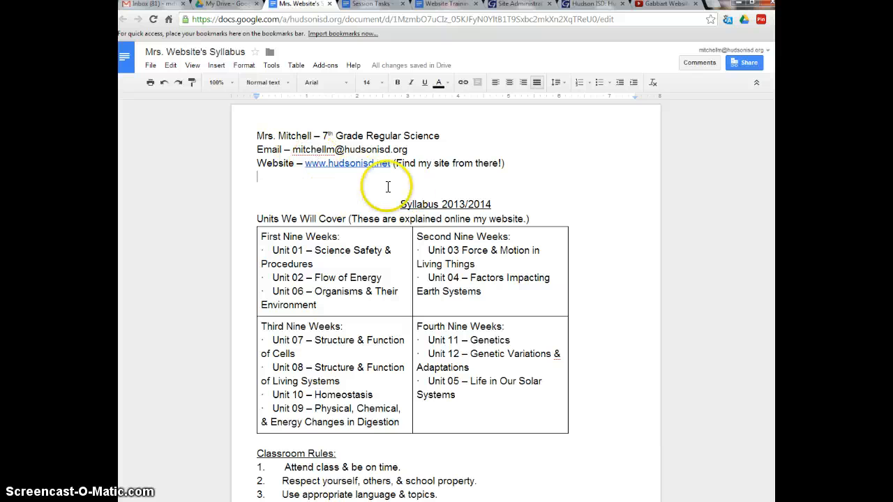
key("BackSpace")
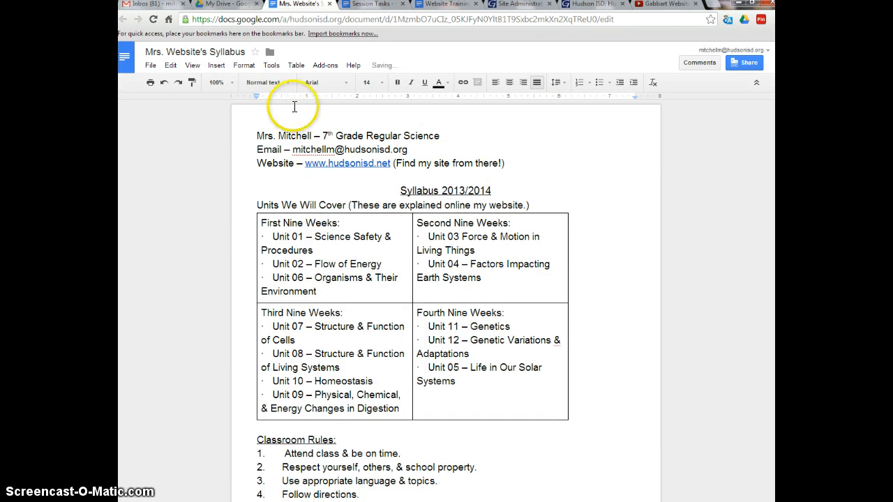
Step: Center the text in all four cells of the nine-weeks units table
scroll(352, 260, "down", 1)
scroll(419, 294, "down", 2)
scroll(447, 293, "up", 3)
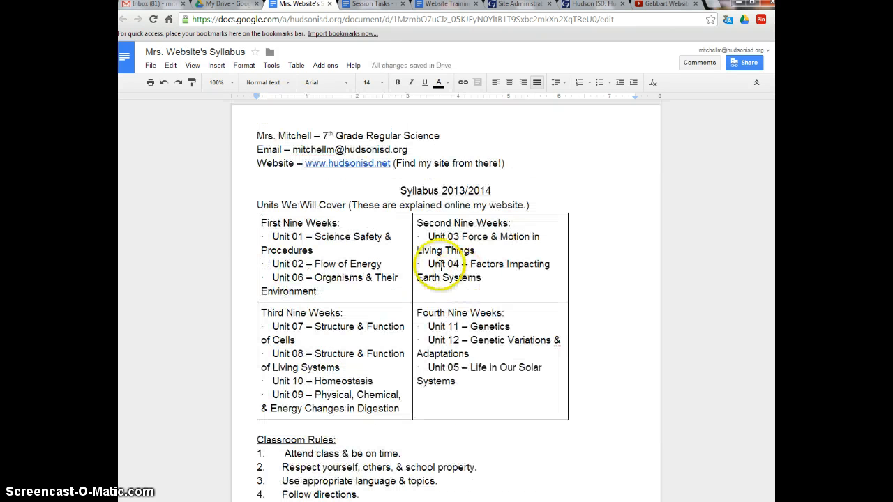
left_click_drag(263, 226, 501, 287)
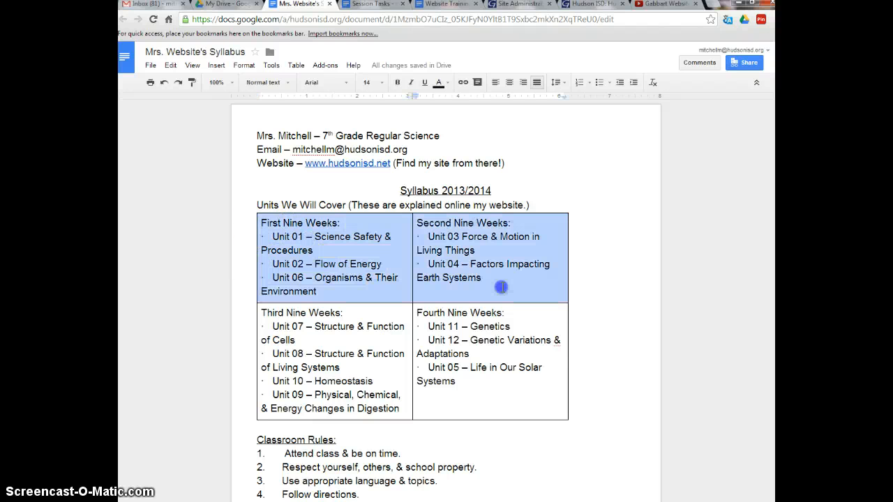
left_click(264, 225)
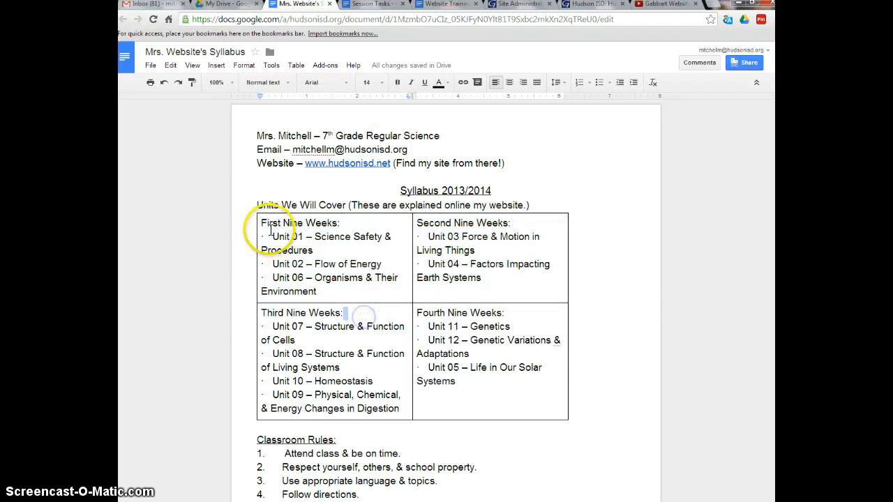
left_click_drag(278, 229, 496, 405)
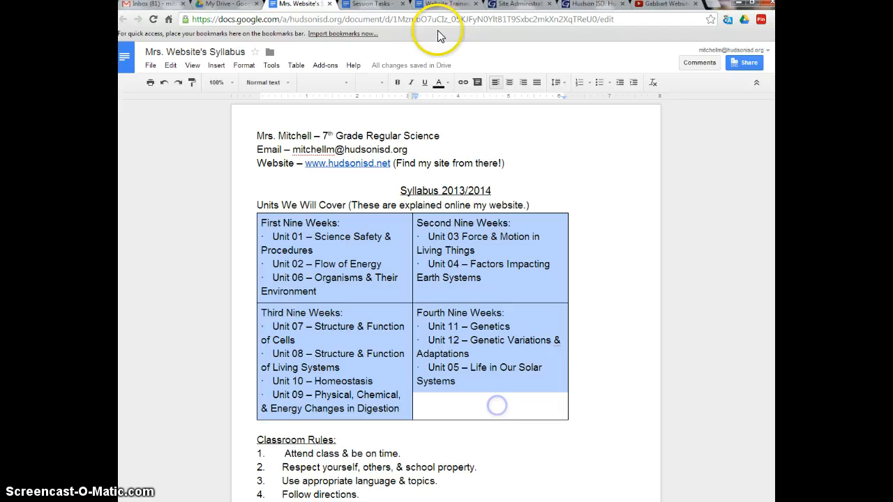
left_click(510, 81)
left_click(503, 293)
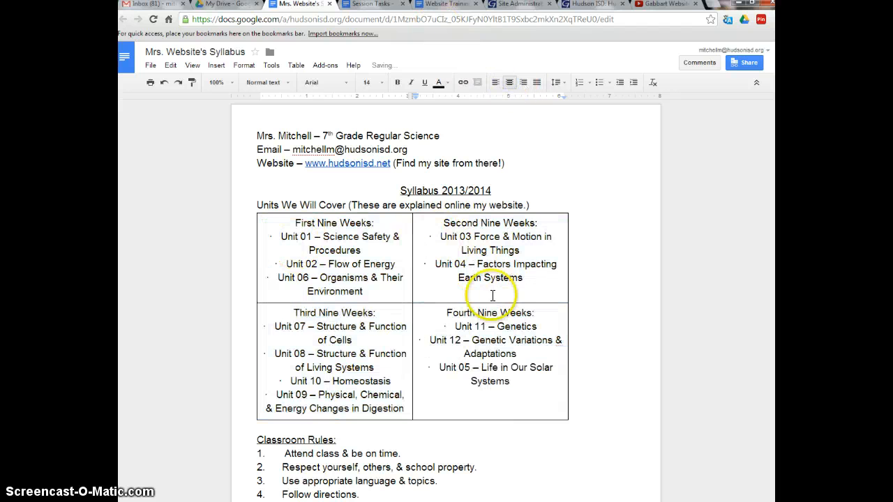
Step: Switch to the site administration tab and open the IFrame properties for the Syllabus page content
scroll(513, 398, "down", 6)
scroll(363, 423, "up", 6)
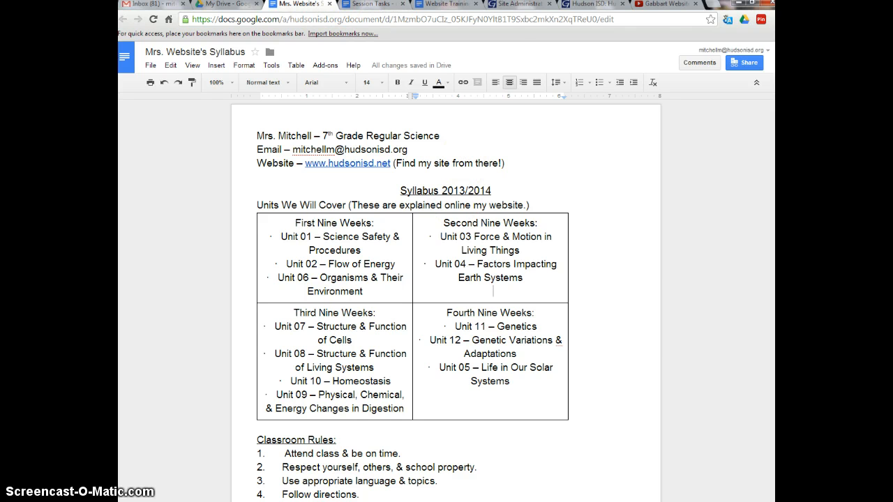
left_click(516, 5)
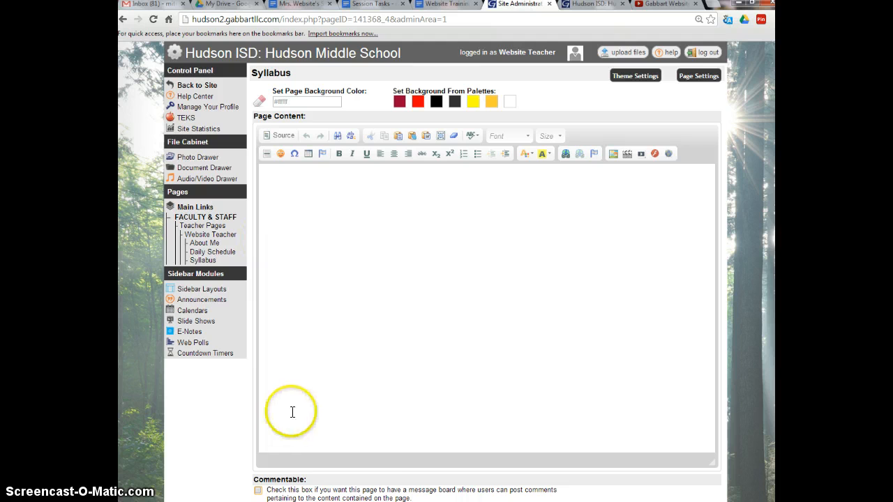
scroll(279, 420, "down", 1)
scroll(402, 423, "up", 1)
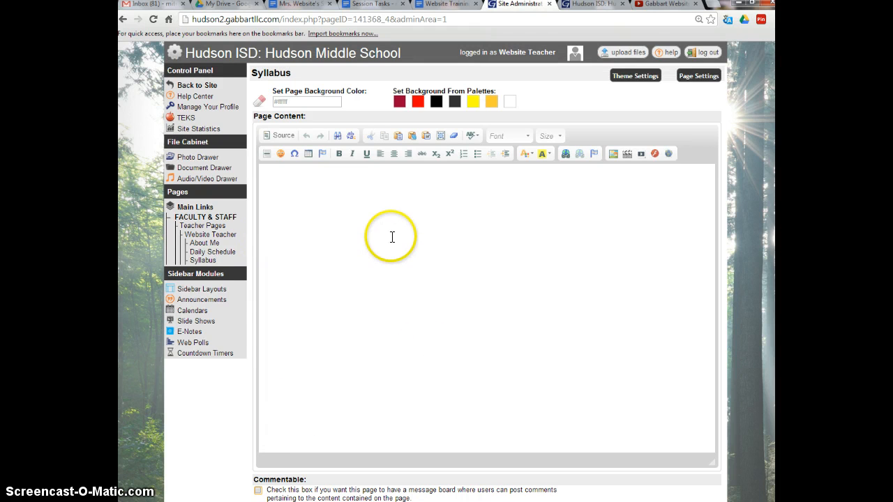
left_click(669, 155)
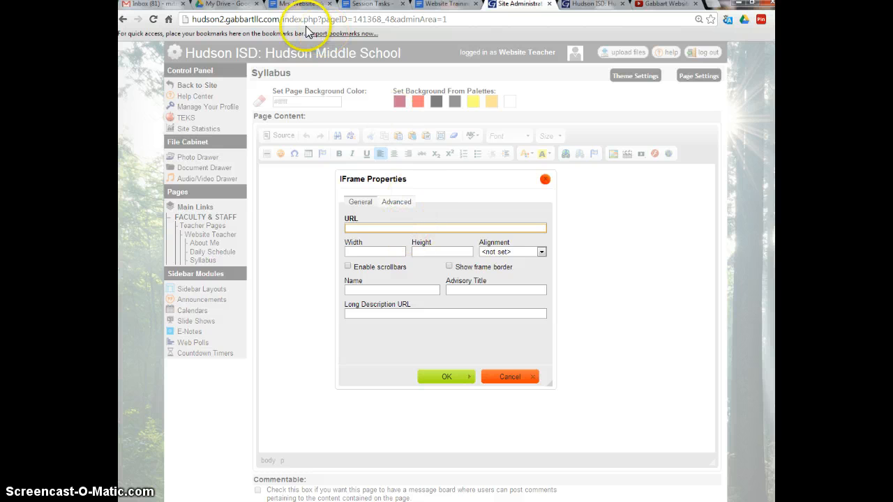
Step: Return to the Google document, open its sharing settings, and copy the link to share
left_click(293, 7)
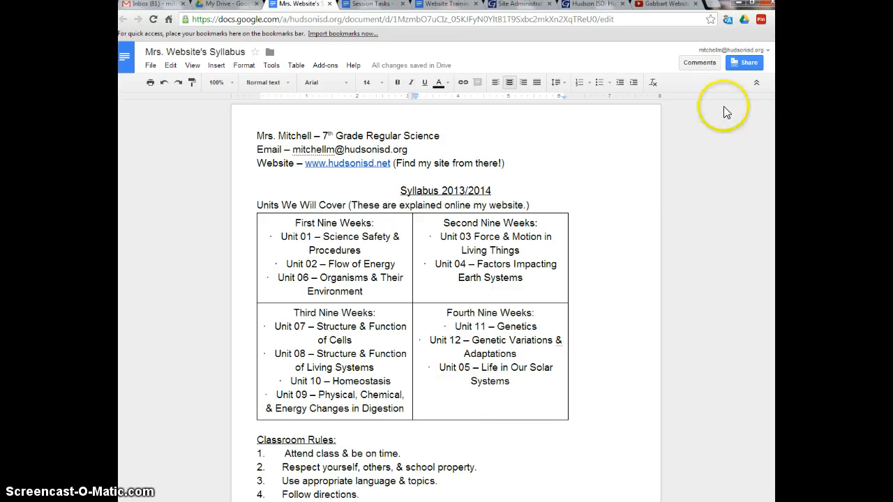
left_click(737, 63)
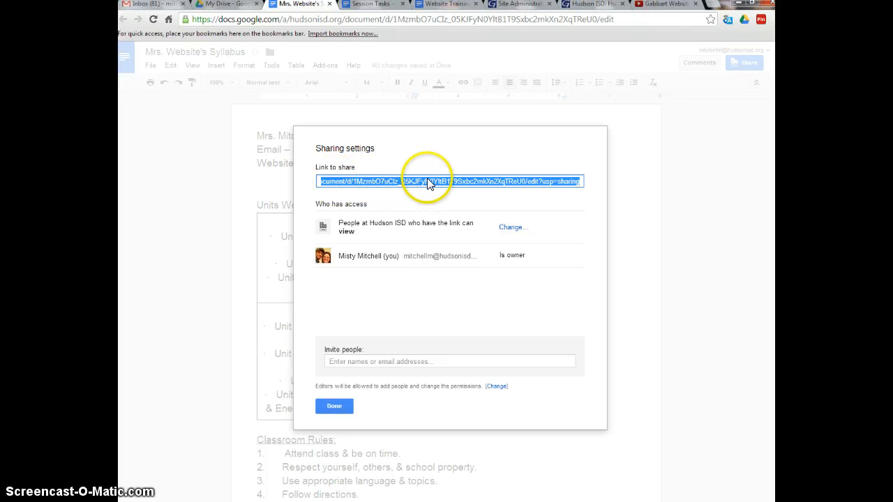
left_click(429, 185)
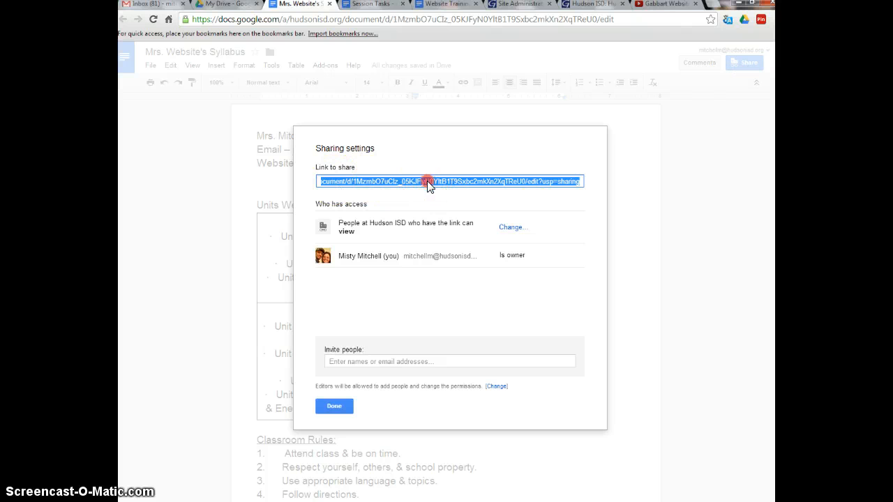
right_click(428, 186)
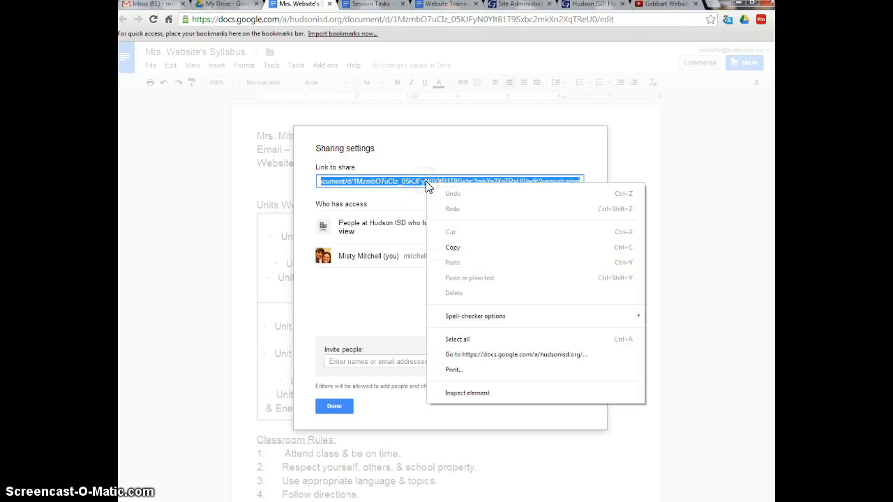
left_click(454, 251)
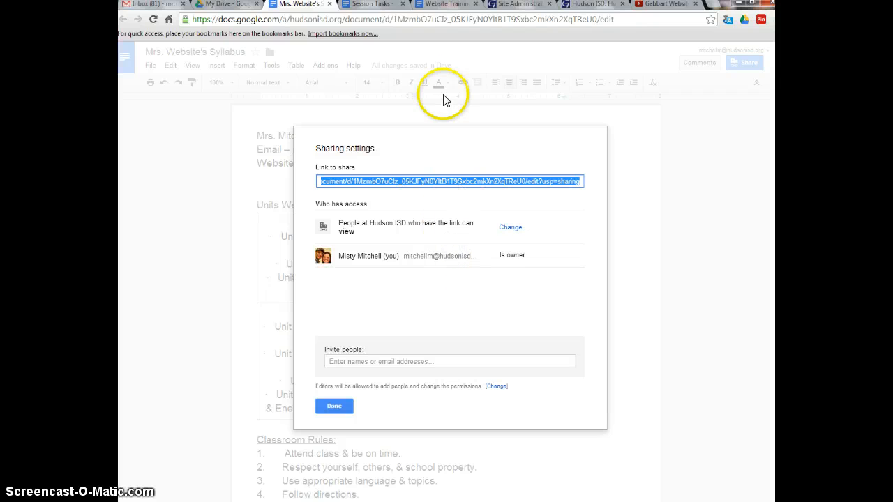
Step: Switch back to the site administration tab and paste the document's sharing link as the IFrame URL
left_click(513, 6)
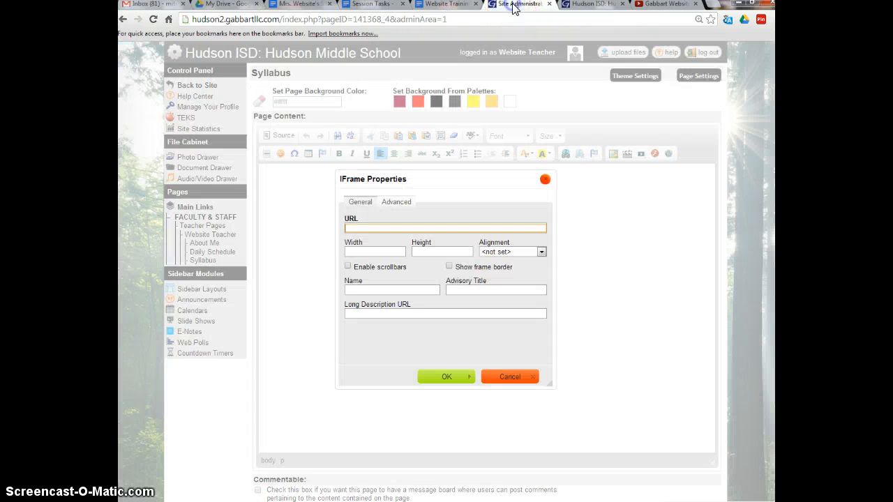
right_click(430, 227)
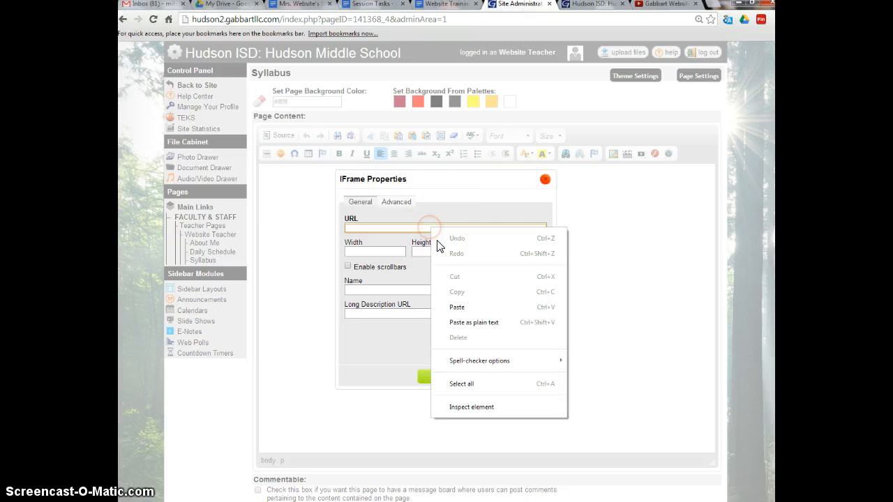
left_click(467, 309)
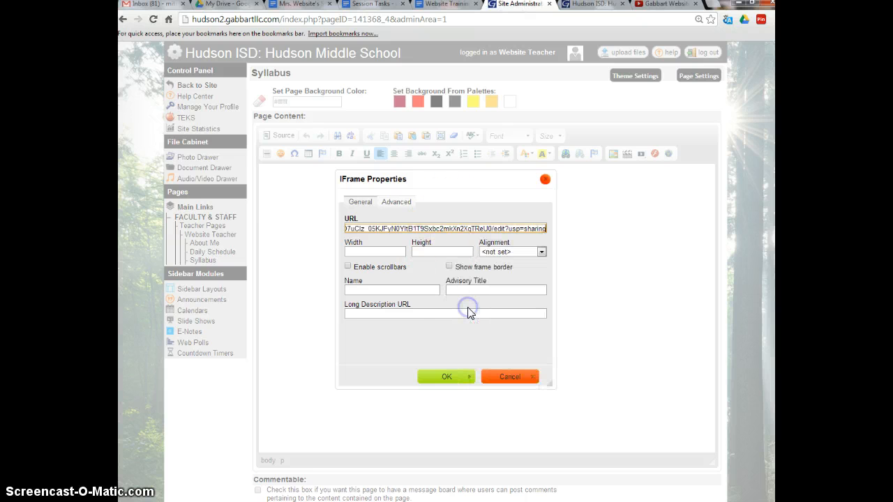
Step: Set the IFrame width to 750px, enable scrollbars and the frame border, and apply the properties
left_click(378, 251)
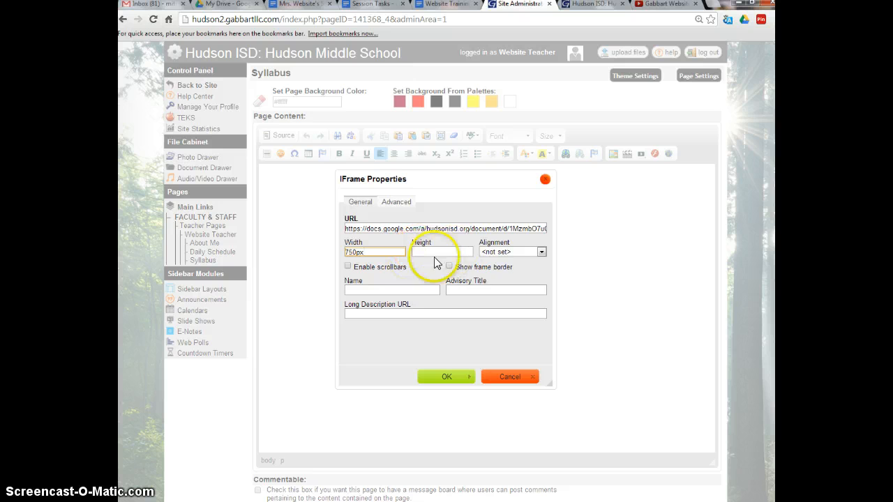
left_click(491, 253)
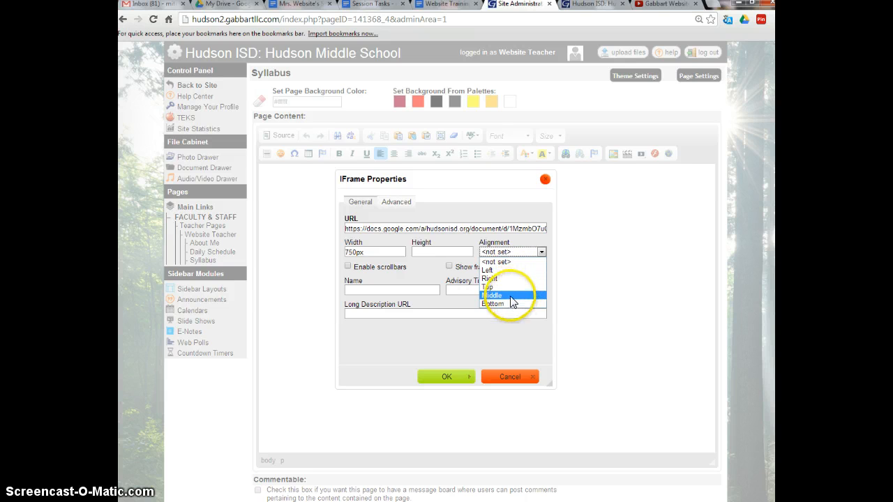
left_click(538, 252)
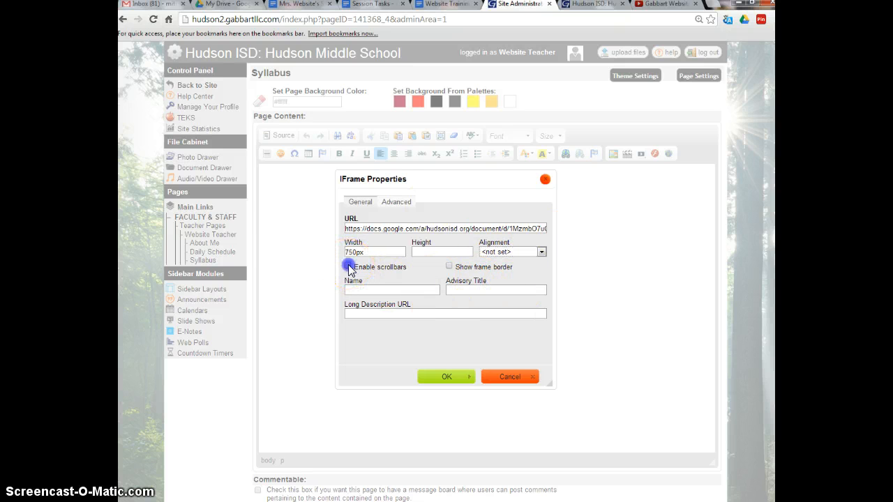
left_click(450, 268)
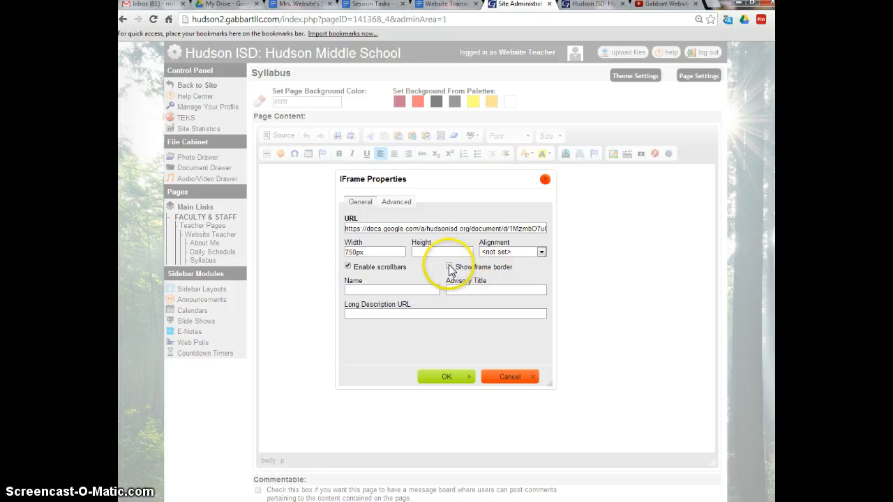
left_click(450, 268)
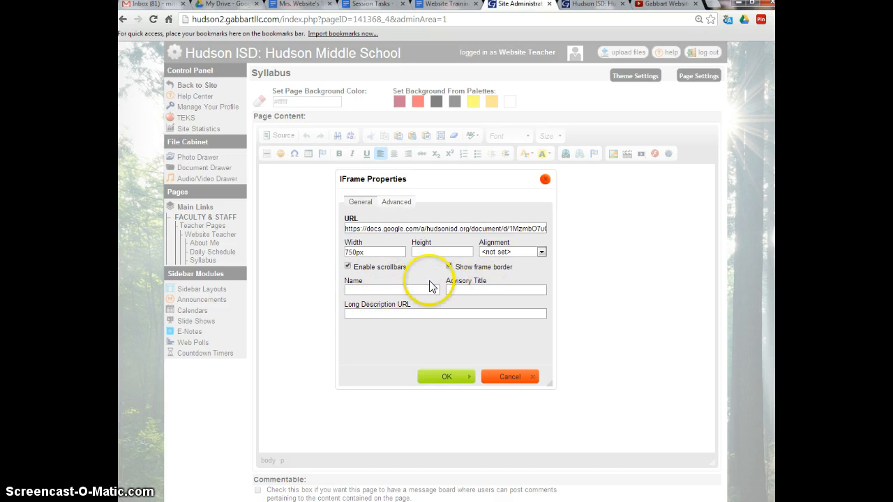
left_click(446, 381)
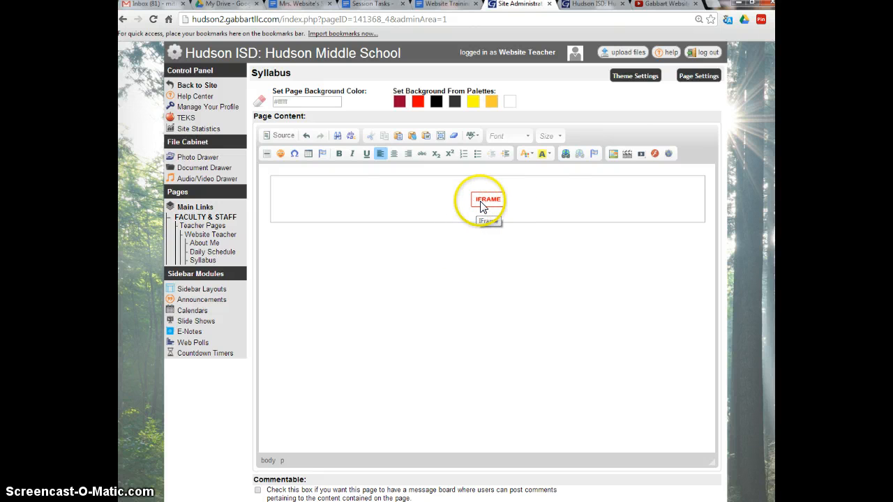
Step: Save the Syllabus page and return to the site to check the embedded document
scroll(482, 237, "down", 1)
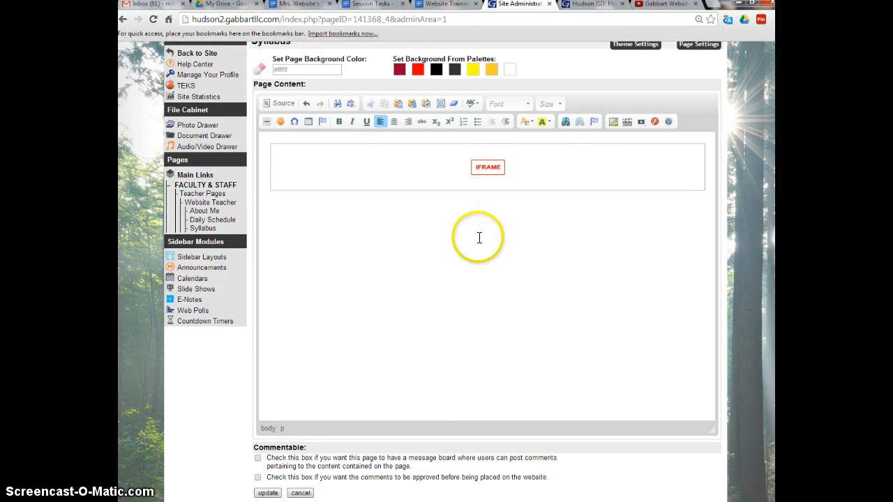
left_click(275, 494)
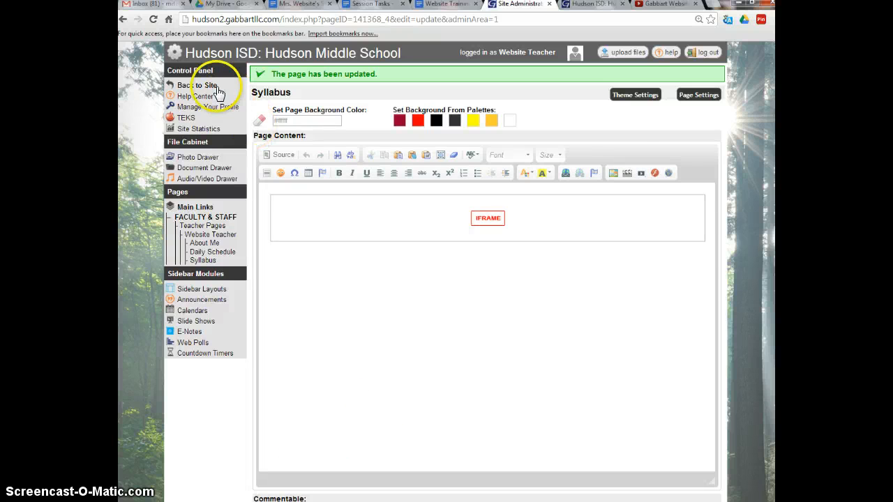
left_click(203, 91)
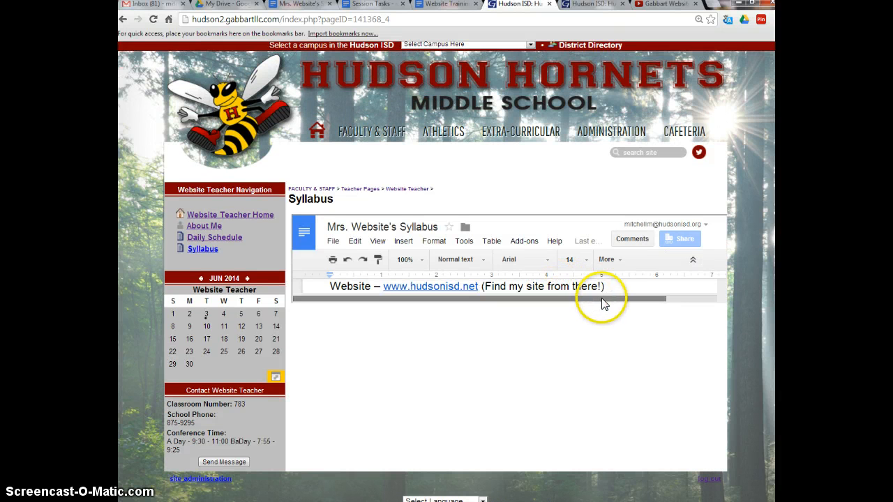
scroll(469, 279, "down", 1)
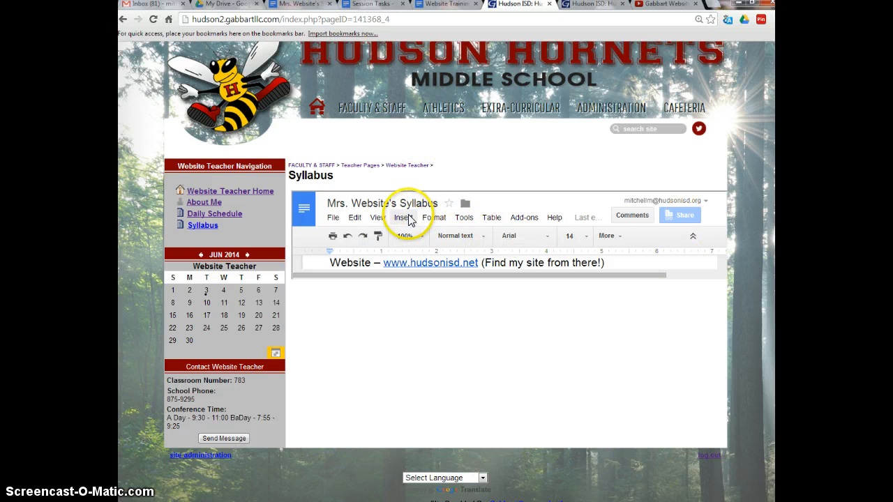
scroll(446, 155, "up", 1)
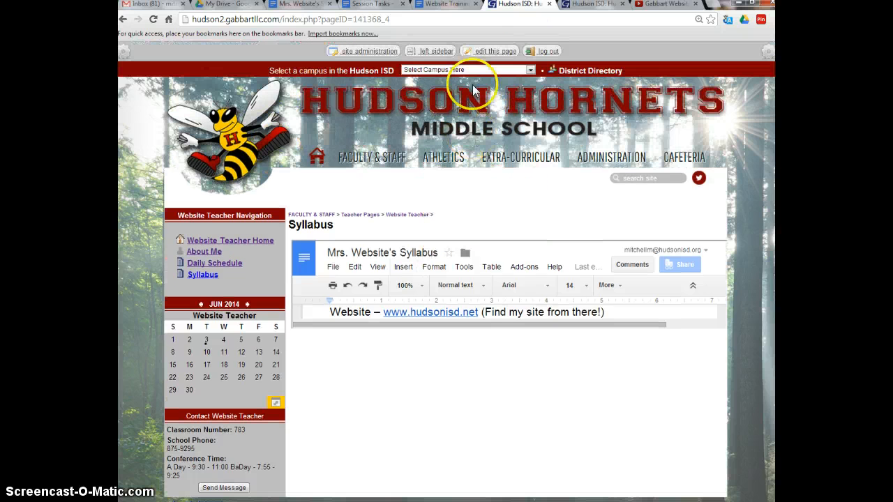
Step: Reopen the Syllabus page for editing and set the IFrame height to 750px
left_click(501, 53)
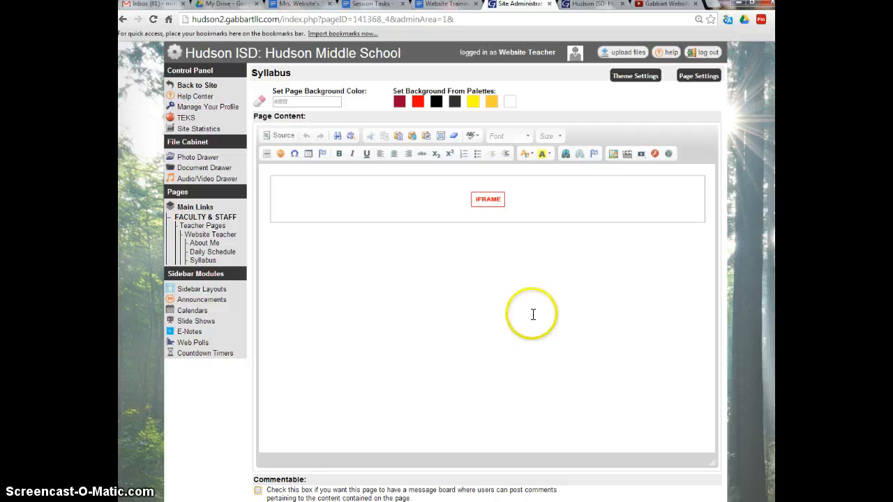
right_click(551, 200)
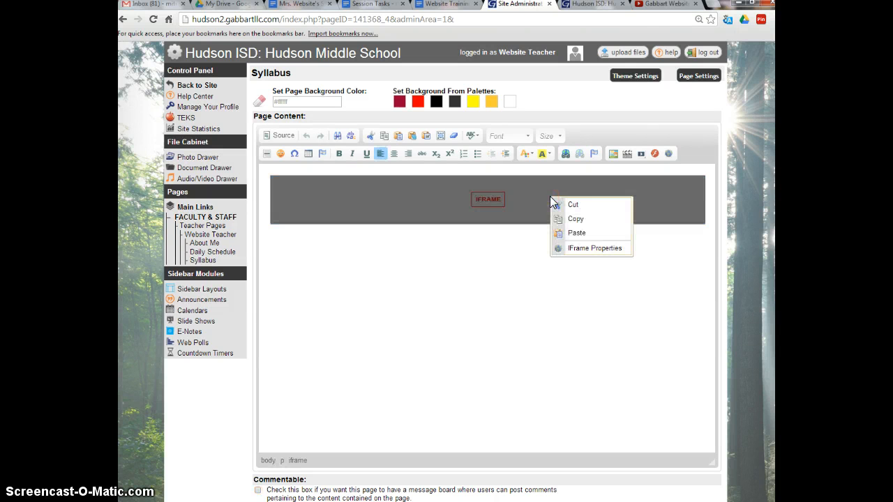
left_click(580, 249)
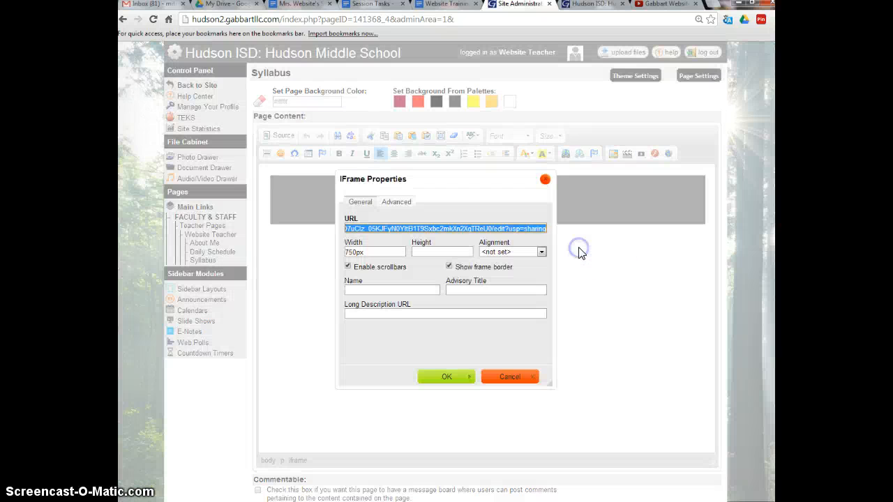
left_click(442, 251)
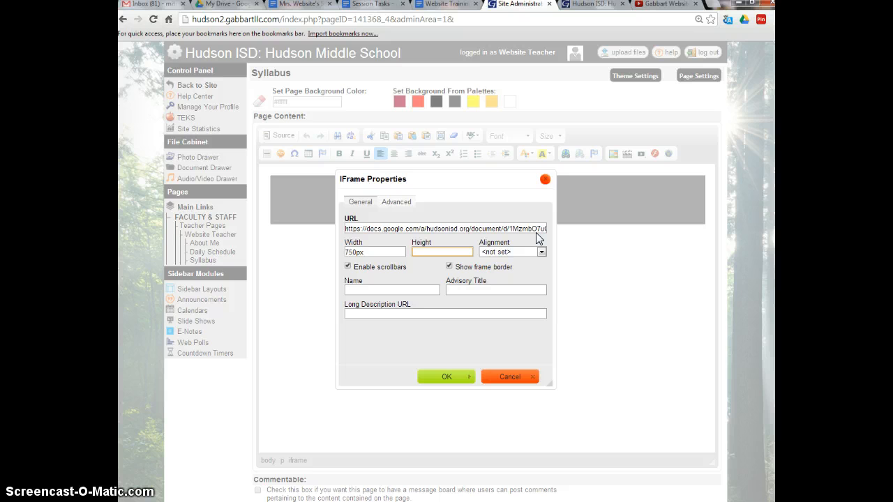
type("750px")
left_click(452, 377)
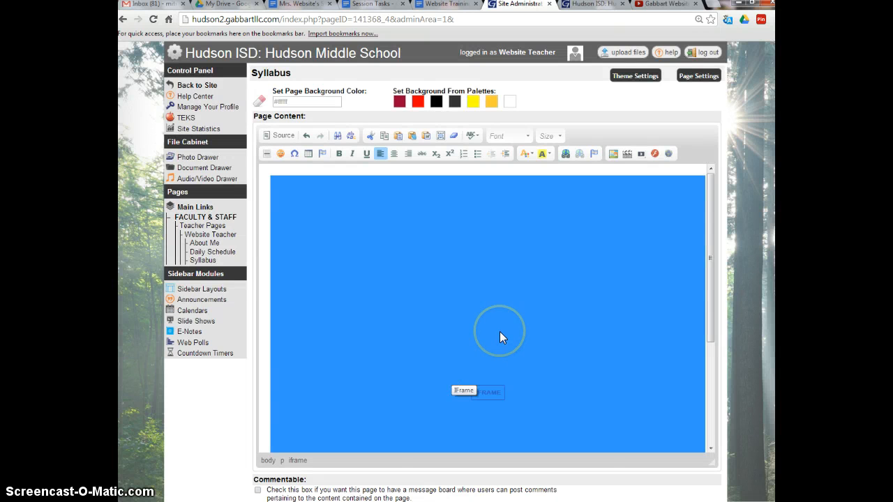
Step: Save the Syllabus page with the changed IFrame height and go back to the site
scroll(500, 332, "down", 2)
scroll(500, 331, "up", 2)
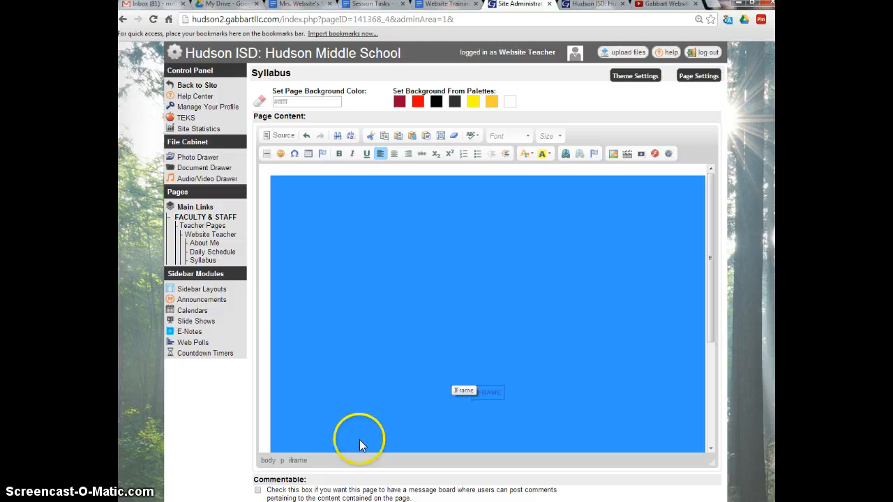
left_click(248, 438)
scroll(248, 440, "down", 1)
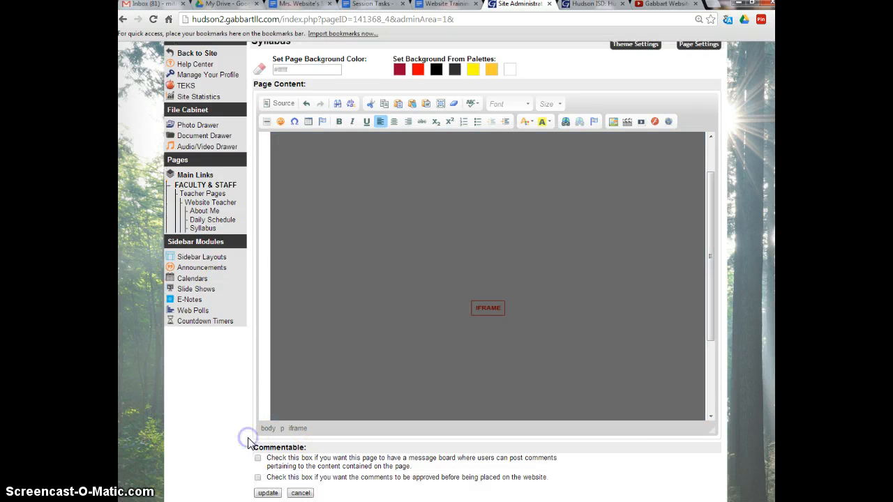
left_click(272, 492)
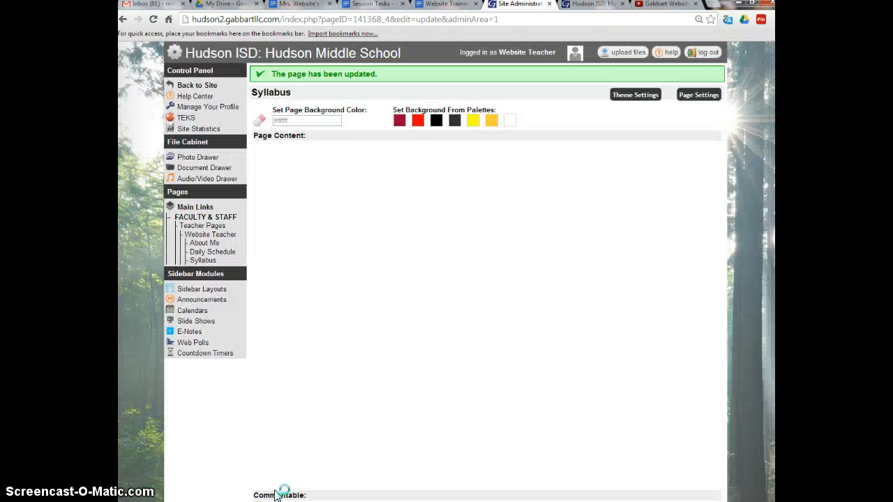
left_click(201, 86)
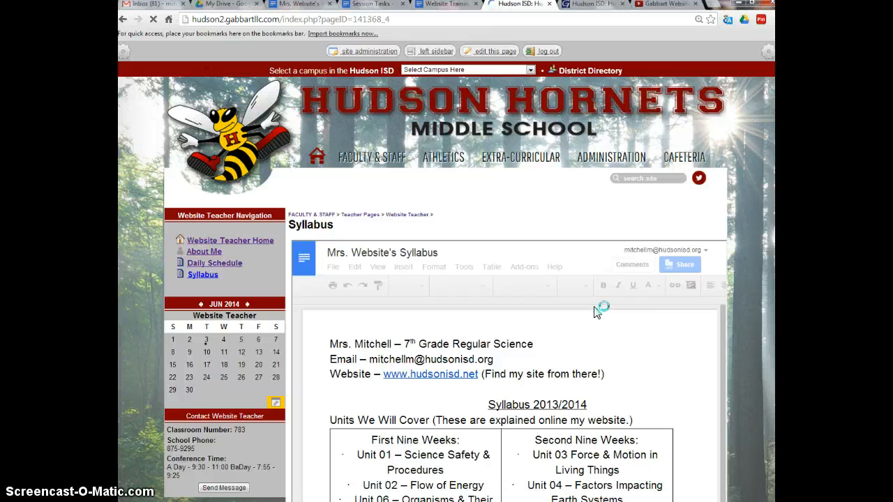
Step: Examine the embedded syllabus on the live page from its heading through to its last page
scroll(773, 239, "down", 1)
scroll(611, 370, "down", 2)
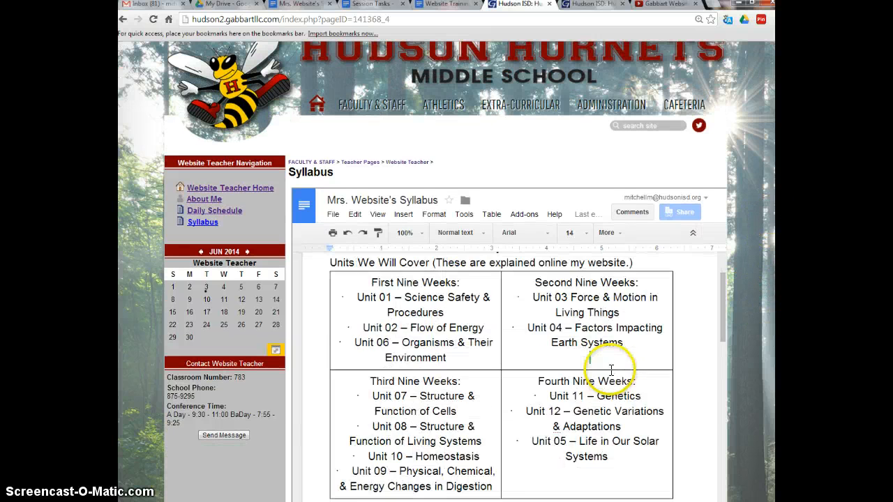
scroll(612, 370, "down", 8)
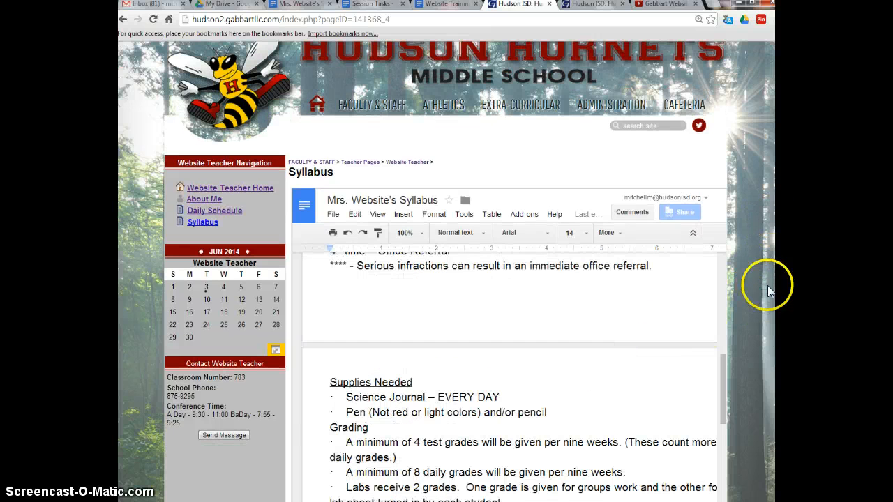
scroll(445, 270, "down", 2)
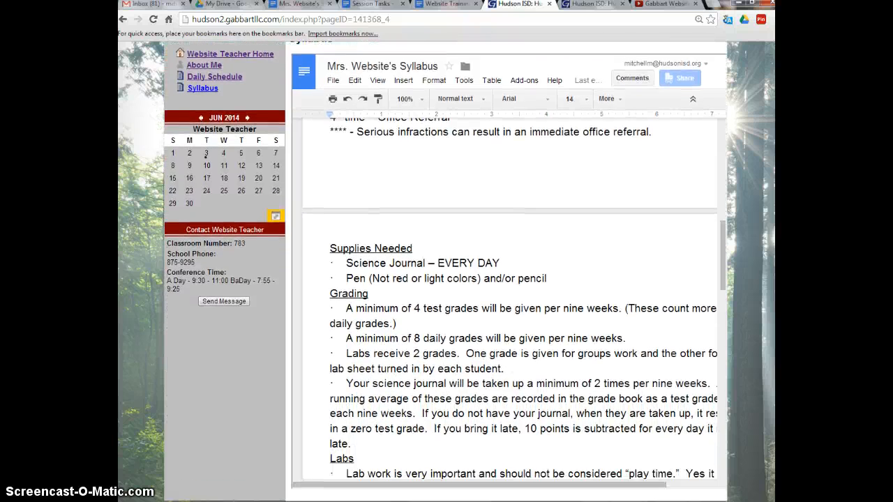
scroll(647, 314, "up", 1)
scroll(421, 185, "up", 10)
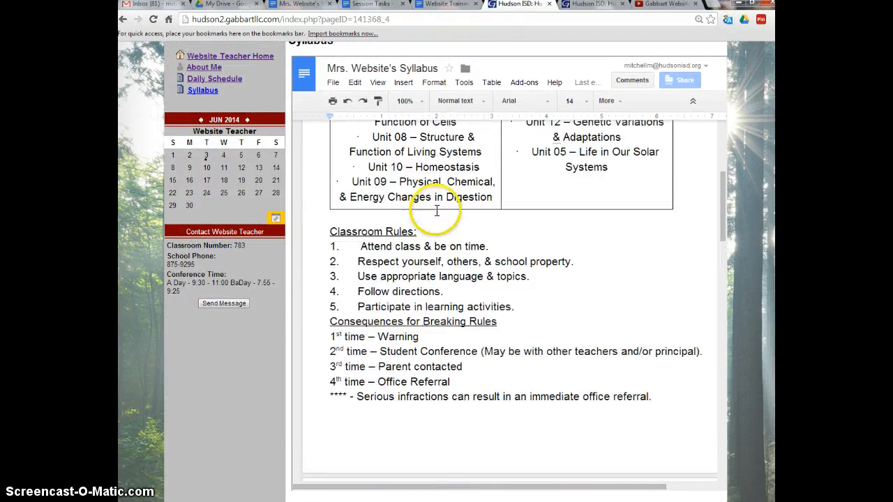
scroll(437, 211, "up", 2)
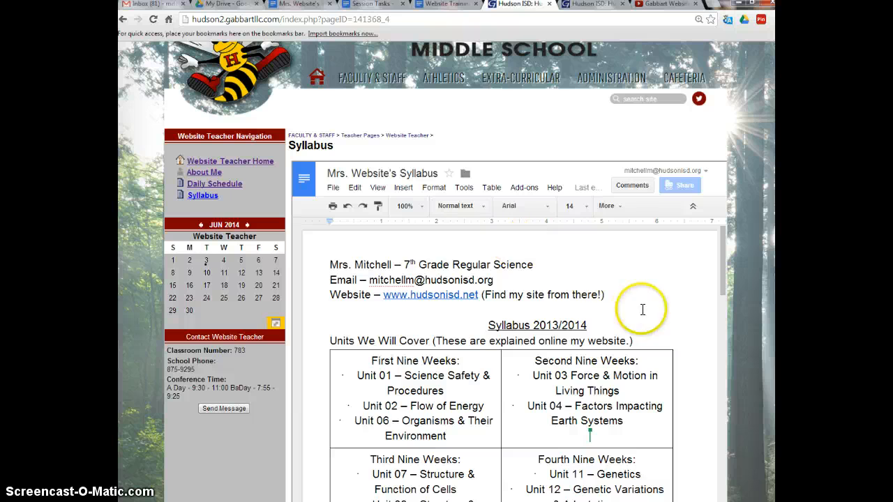
scroll(496, 323, "down", 12)
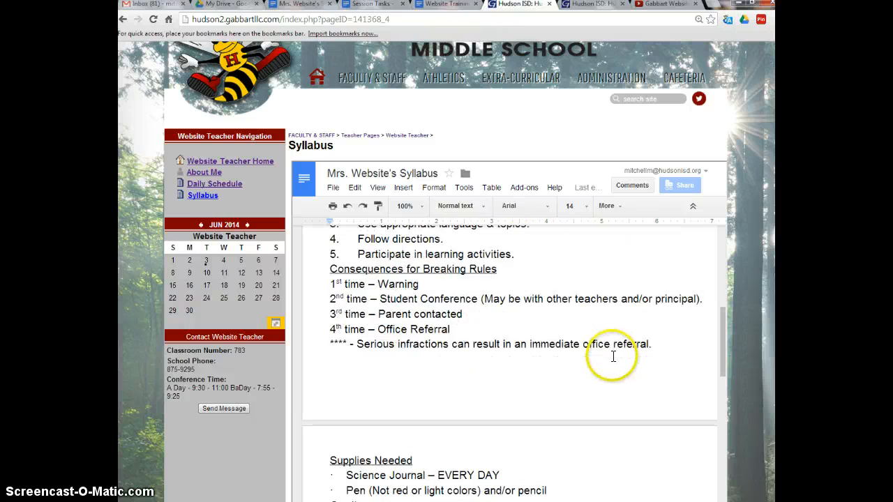
scroll(610, 357, "down", 10)
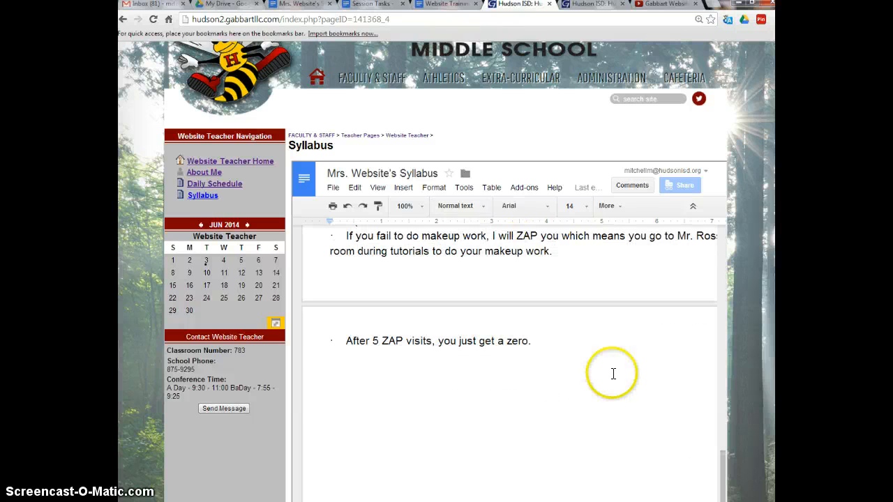
scroll(624, 372, "up", 15)
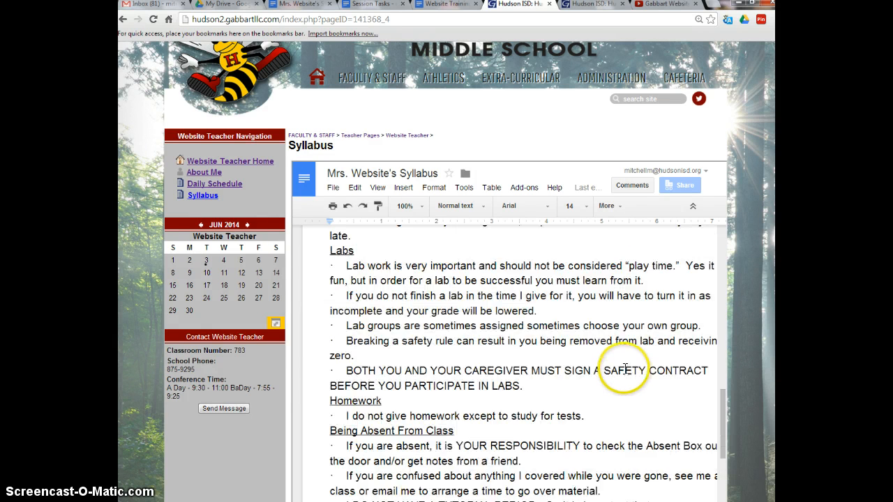
scroll(615, 361, "up", 12)
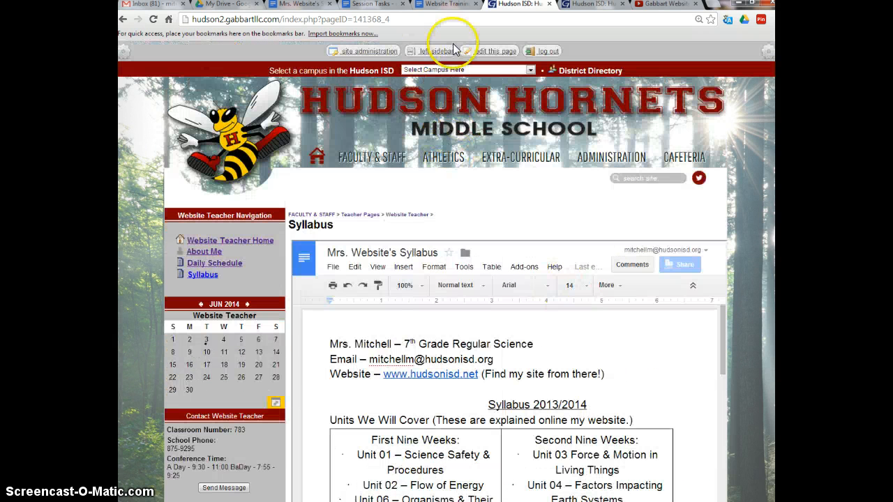
Step: Return to editing the Syllabus page and set the IFrame height to 1000px
left_click(478, 55)
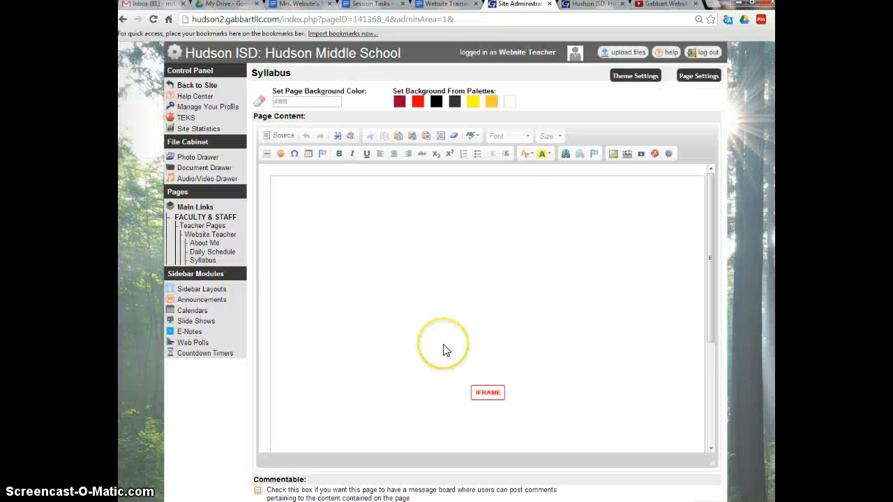
right_click(514, 302)
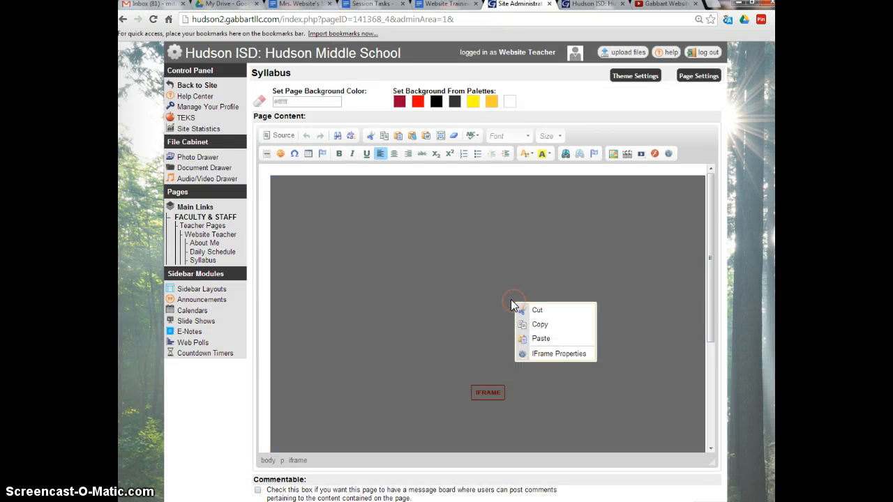
left_click(554, 352)
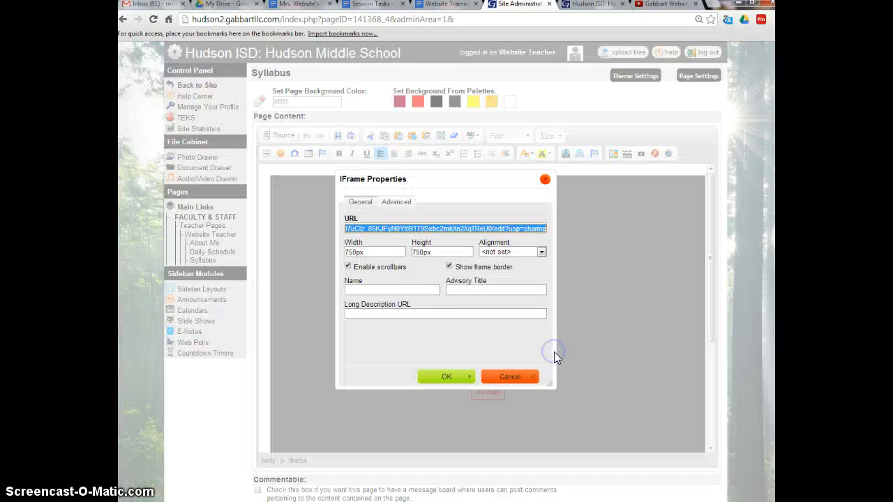
double_click(415, 252)
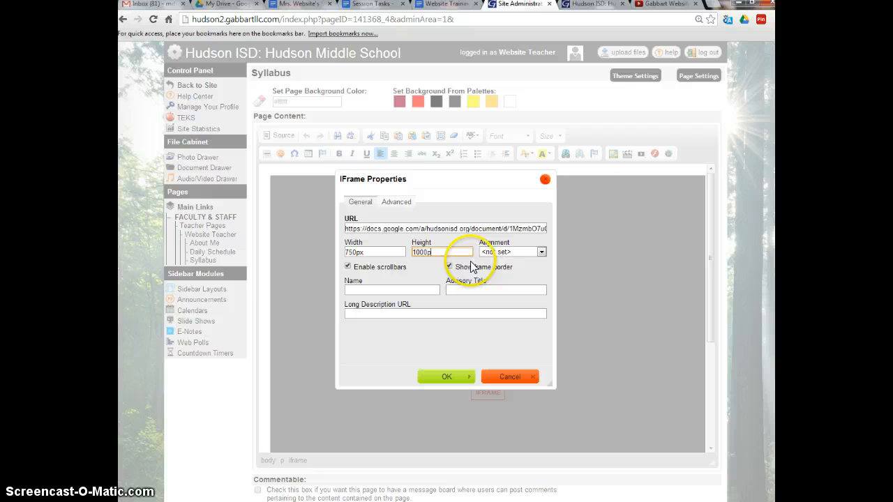
left_click(445, 376)
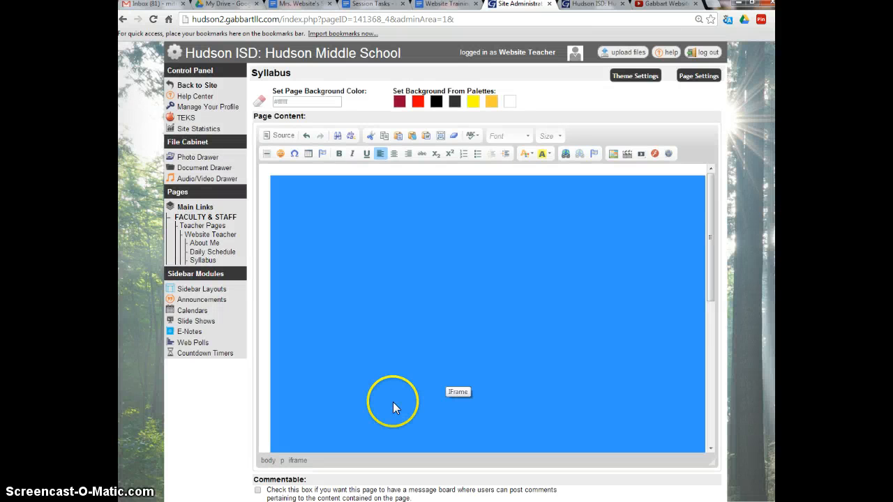
scroll(392, 409, "down", 3)
scroll(229, 454, "down", 1)
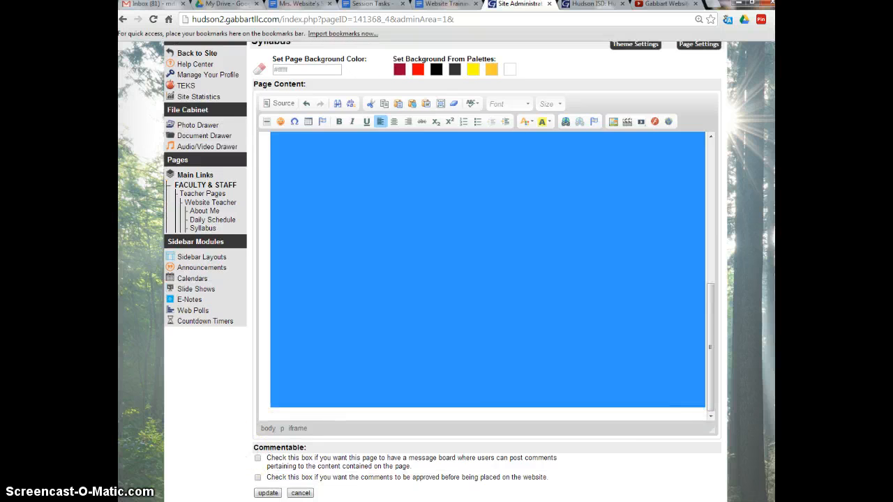
Step: Update the Syllabus page to save the new IFrame height and return to the live site
left_click(268, 494)
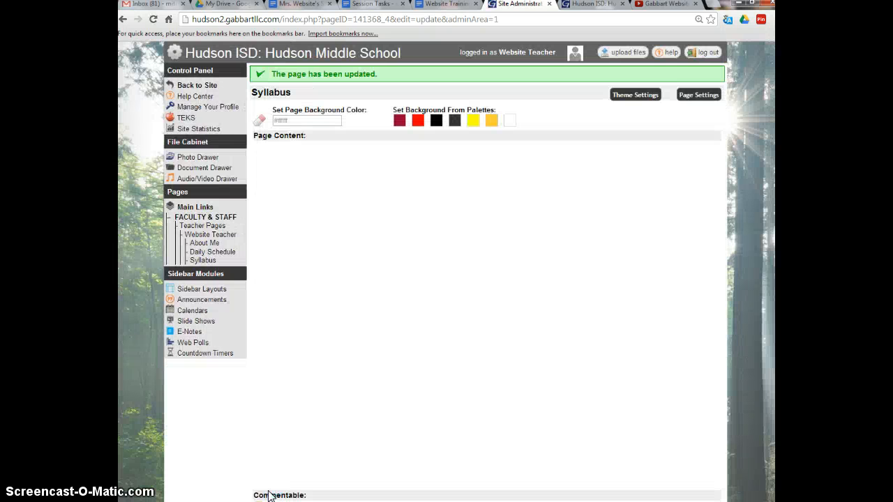
left_click(204, 86)
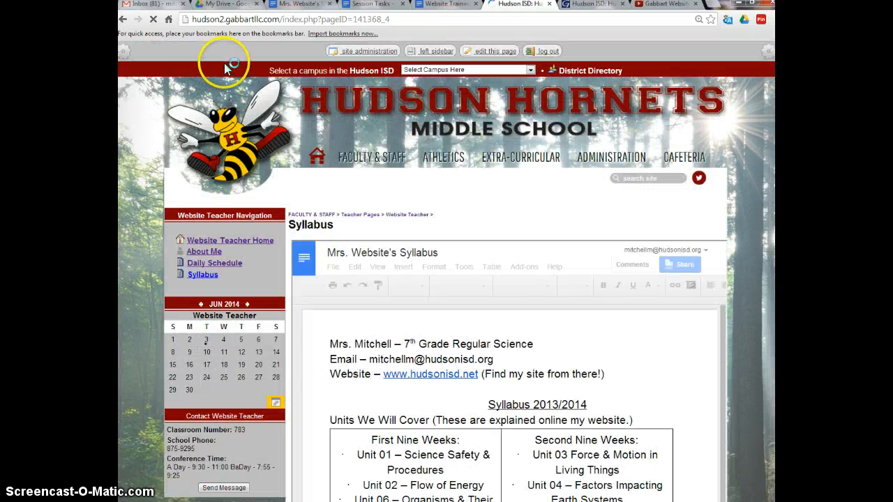
Step: Check how the resized IFrame displays the syllabus on the live page, from the units table to the end of the document and back
scroll(447, 279, "down", 2)
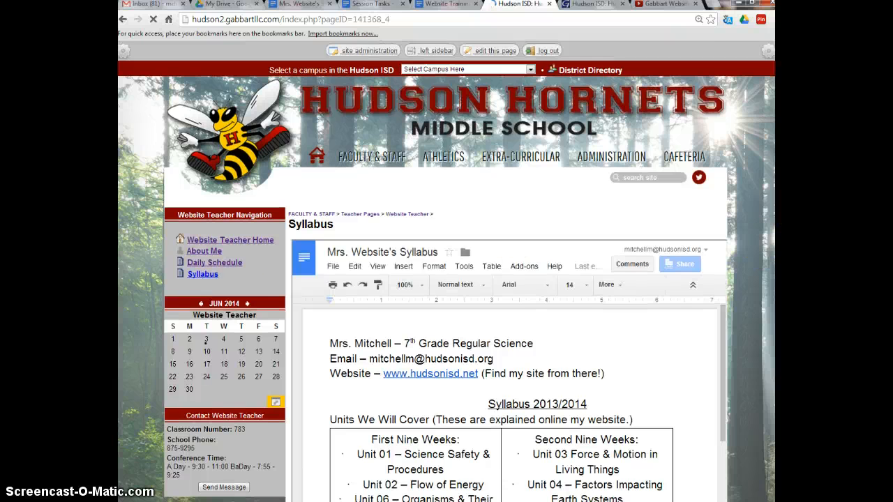
scroll(502, 279, "down", 3)
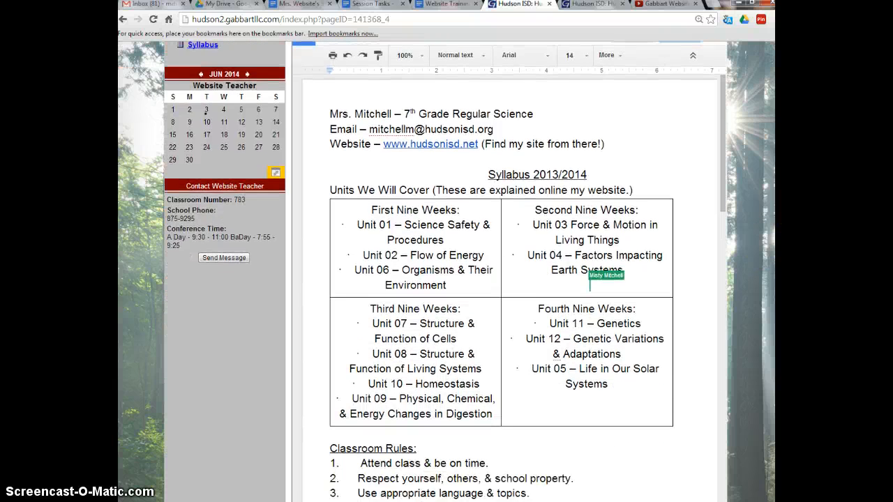
scroll(494, 263, "down", 1)
scroll(494, 264, "up", 2)
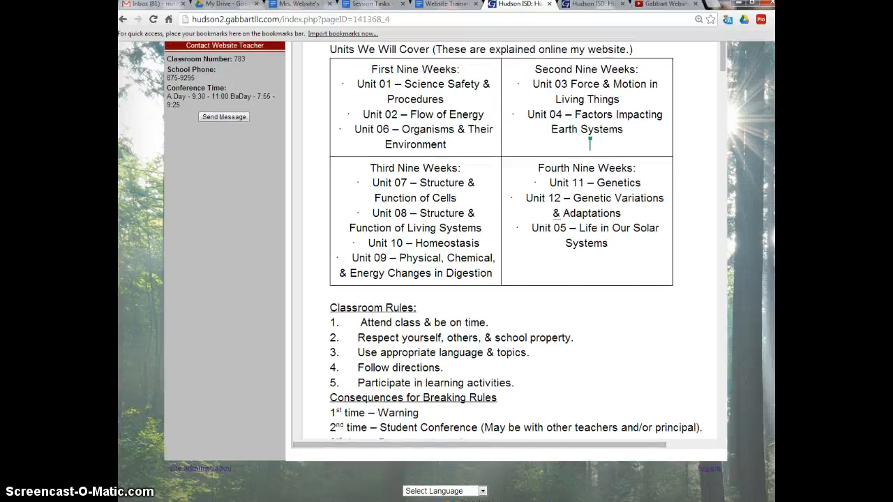
scroll(494, 264, "down", 12)
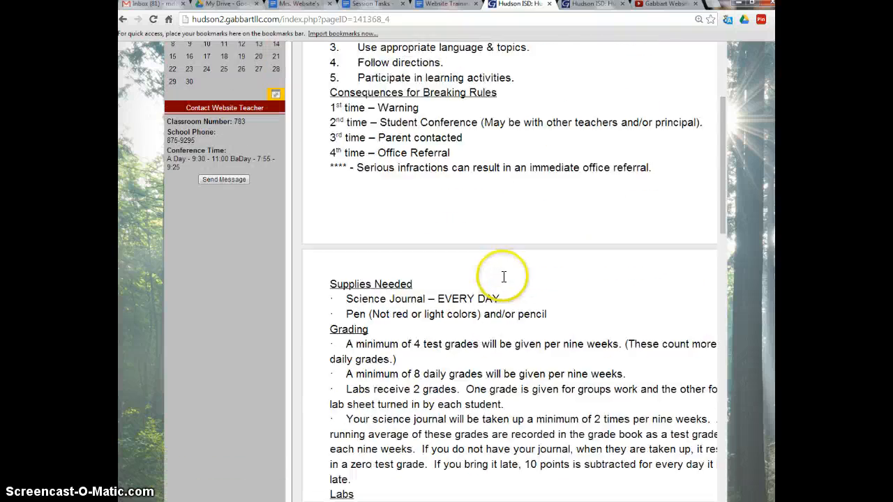
scroll(507, 278, "down", 4)
scroll(507, 277, "up", 14)
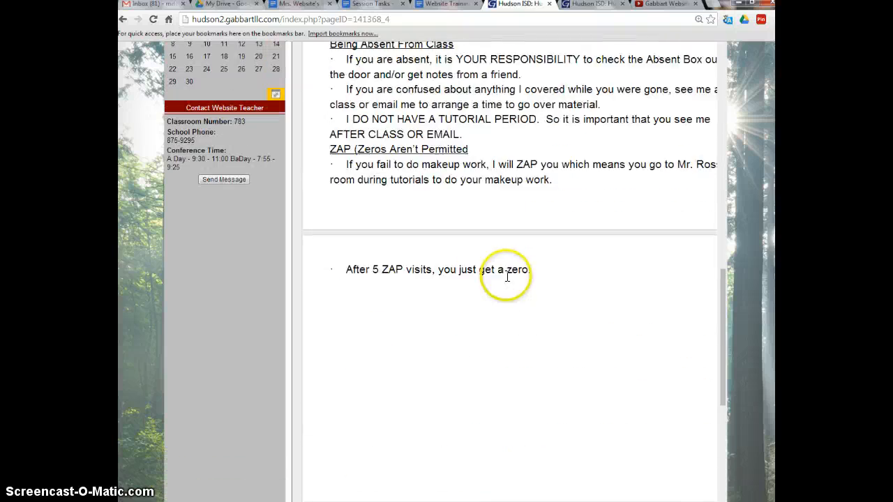
scroll(506, 277, "up", 7)
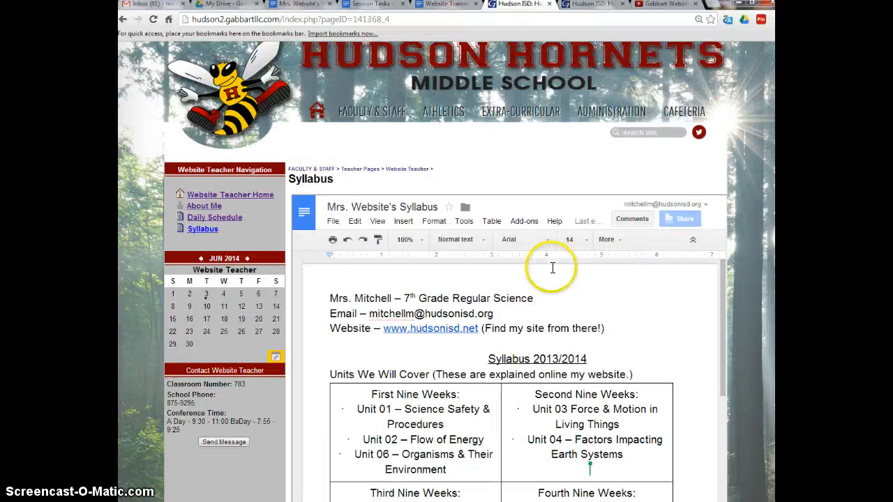